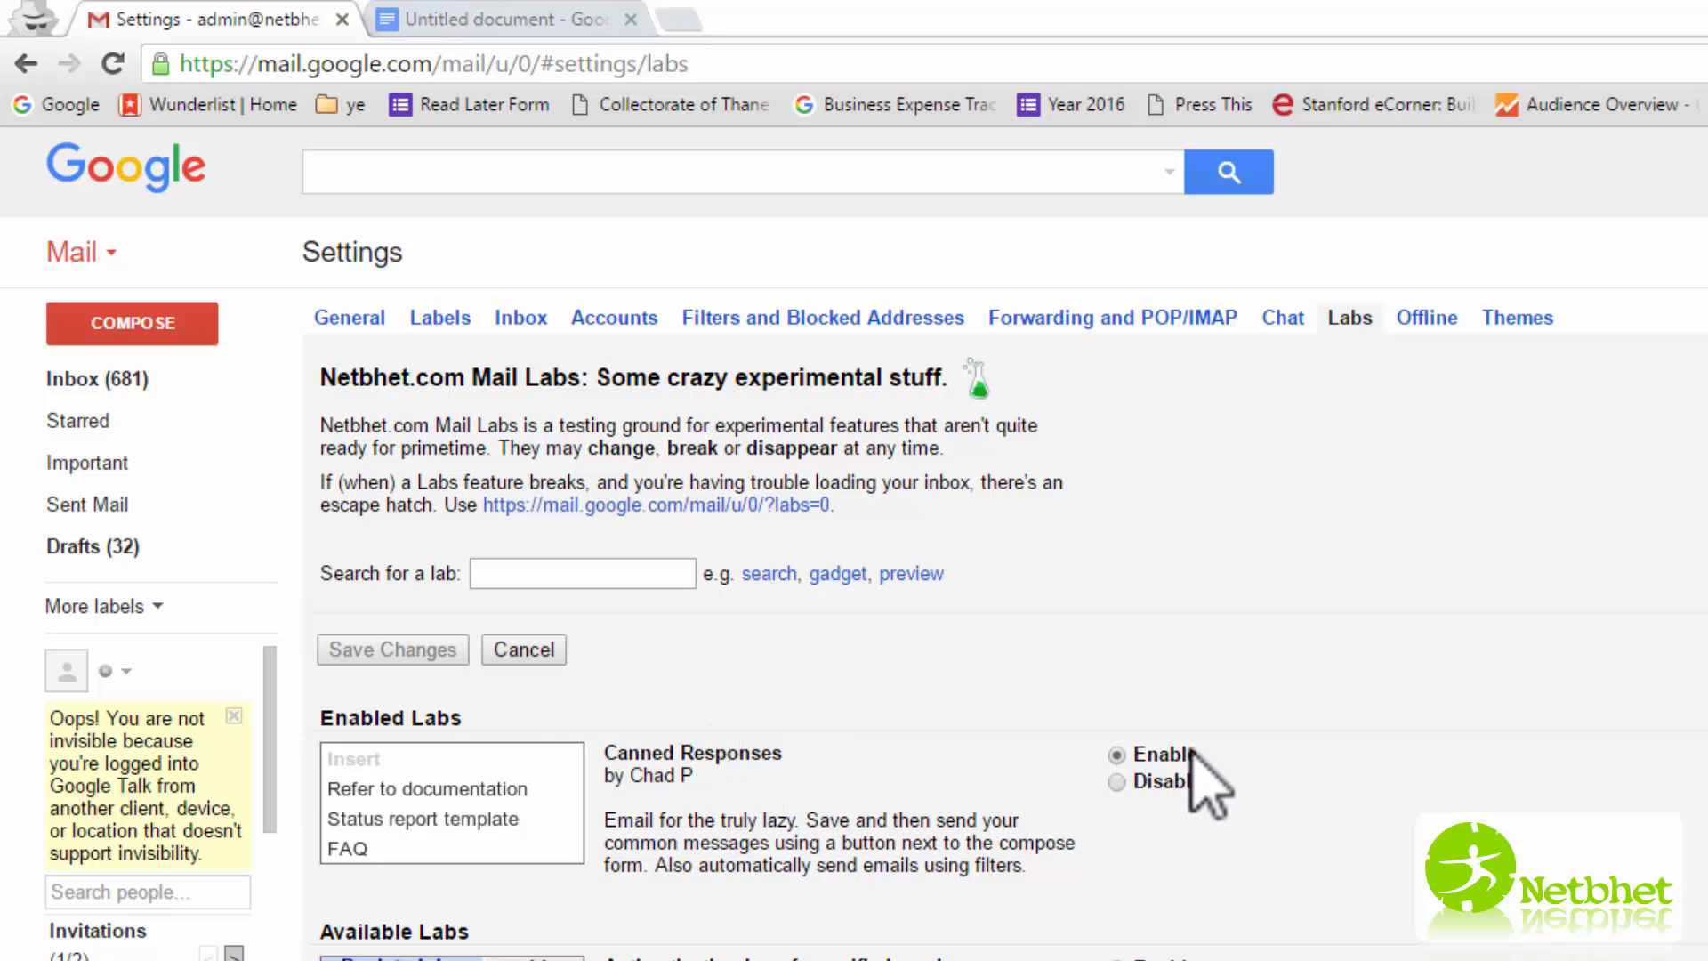
# Step: Set the Canned Responses lab to Enable and save the Labs settings
pyautogui.click(1117, 781)
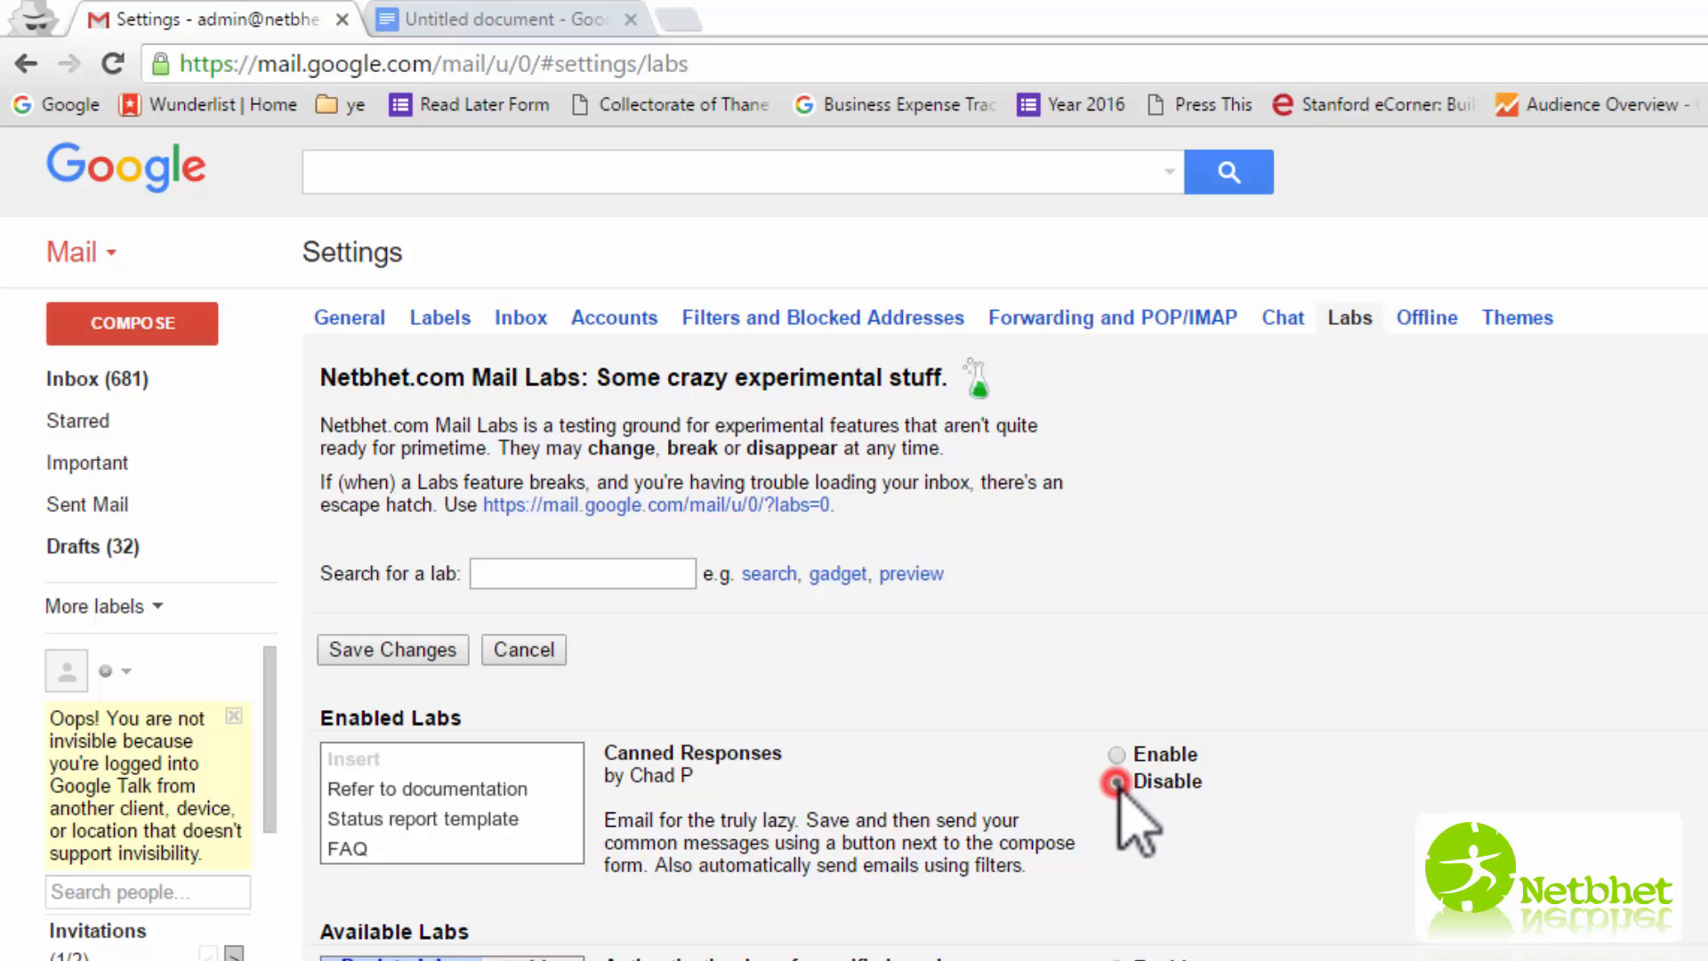
pyautogui.click(1117, 756)
pyautogui.scroll(-1, 1312, 728)
pyautogui.scroll(-20, 1317, 756)
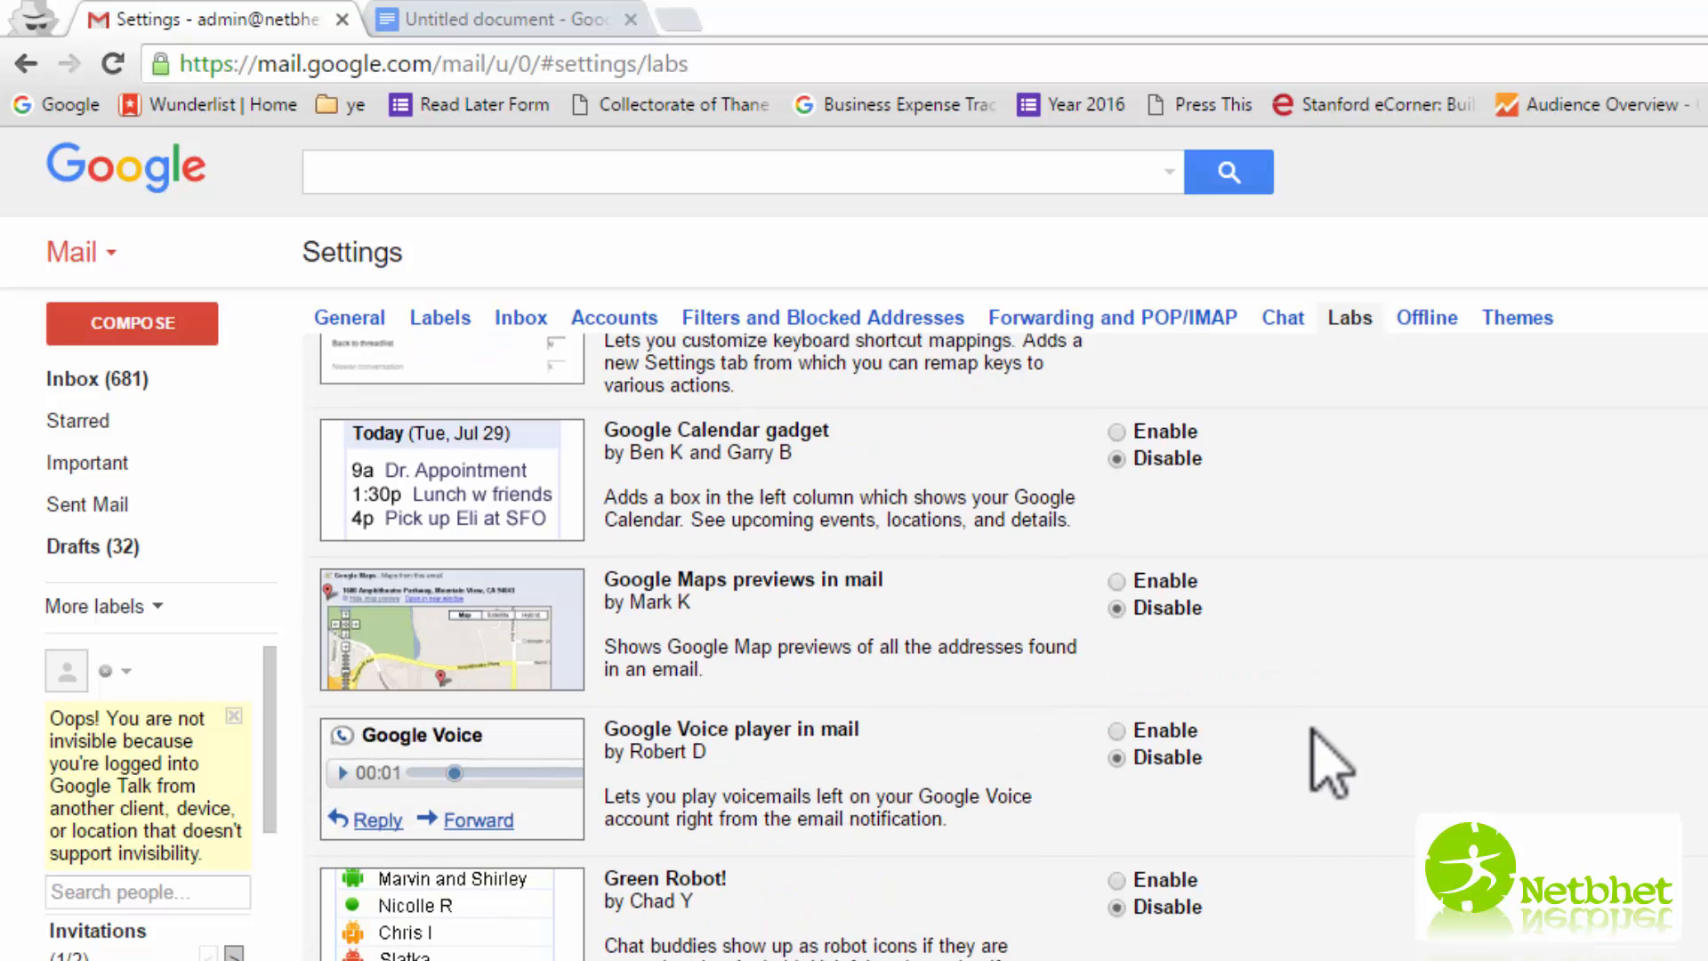
pyautogui.click(405, 705)
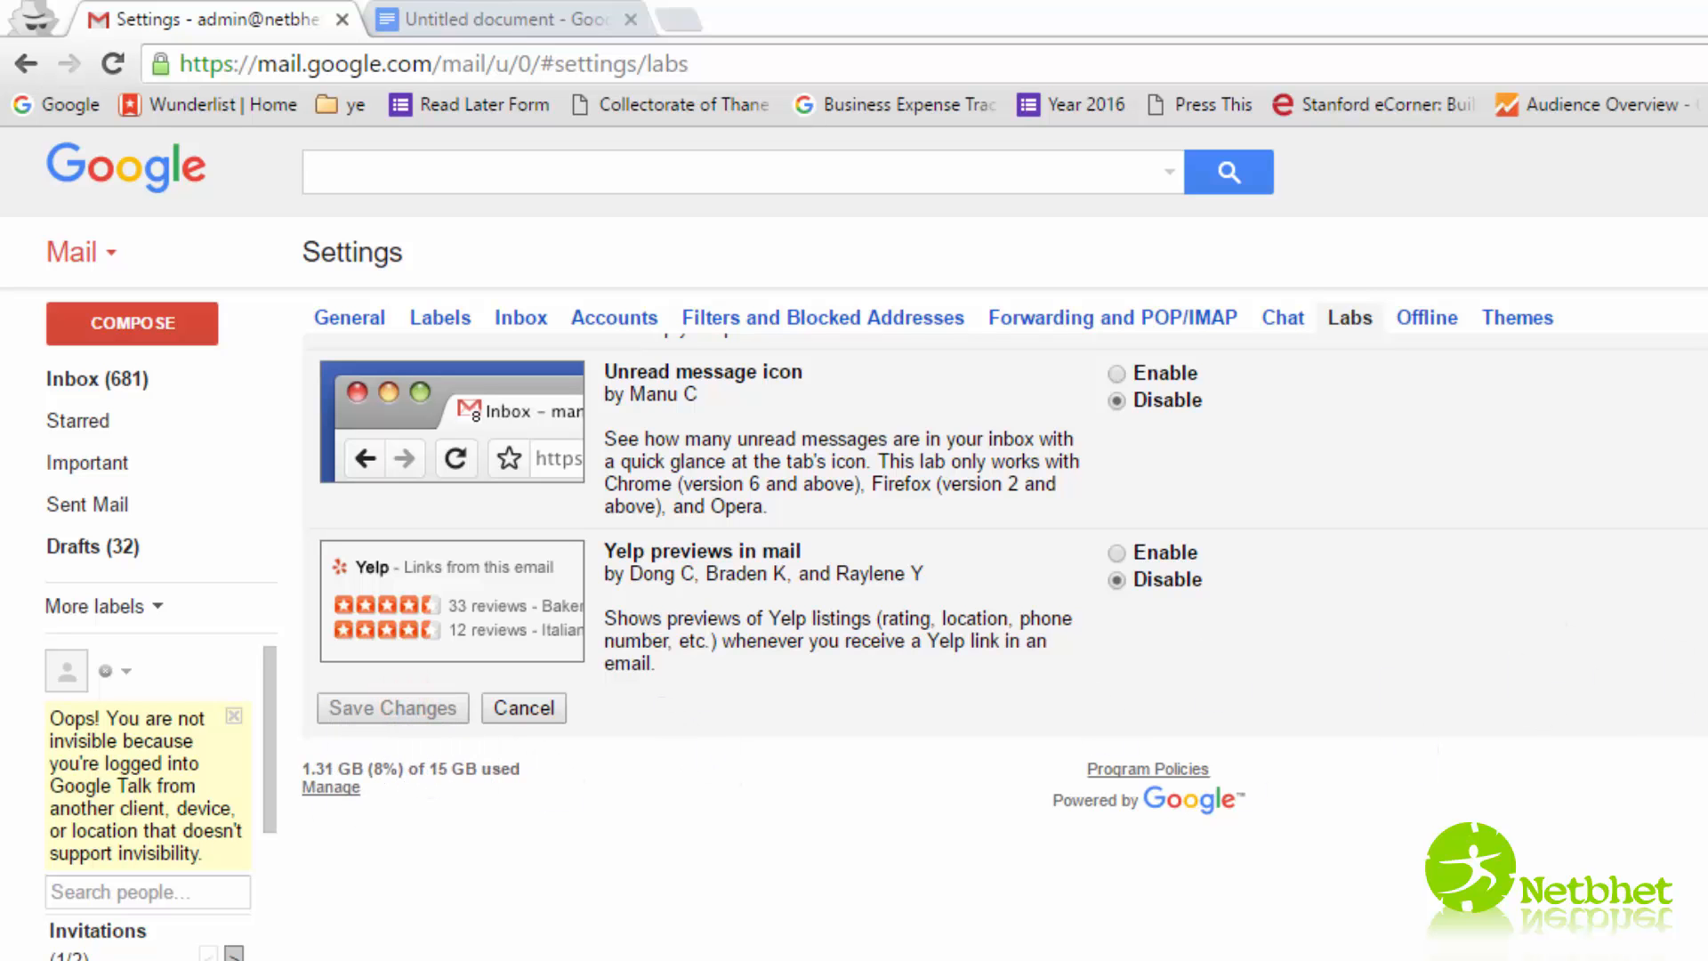
pyautogui.scroll(15, 1507, 706)
pyautogui.scroll(8, 1352, 663)
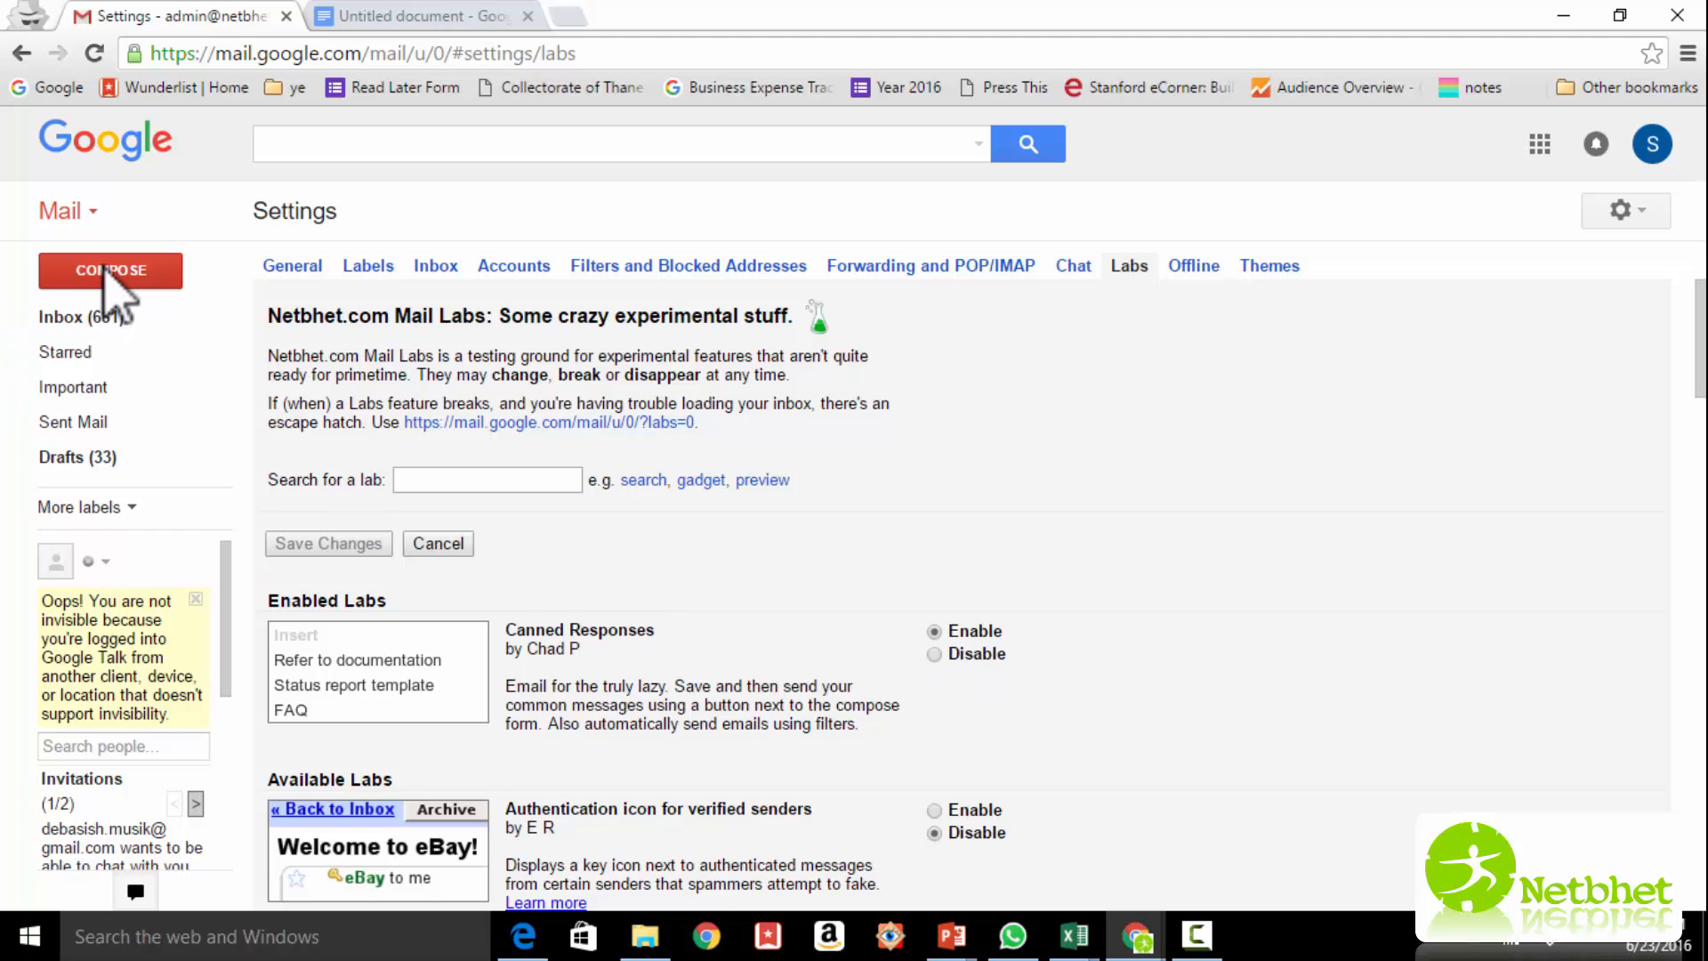
# Step: Start a new email and copy the heading नेटभेटचे "मोफत मराठी ऑनलाईन कोर्सेस" ! from the Google Docs document into its subject
pyautogui.click(105, 268)
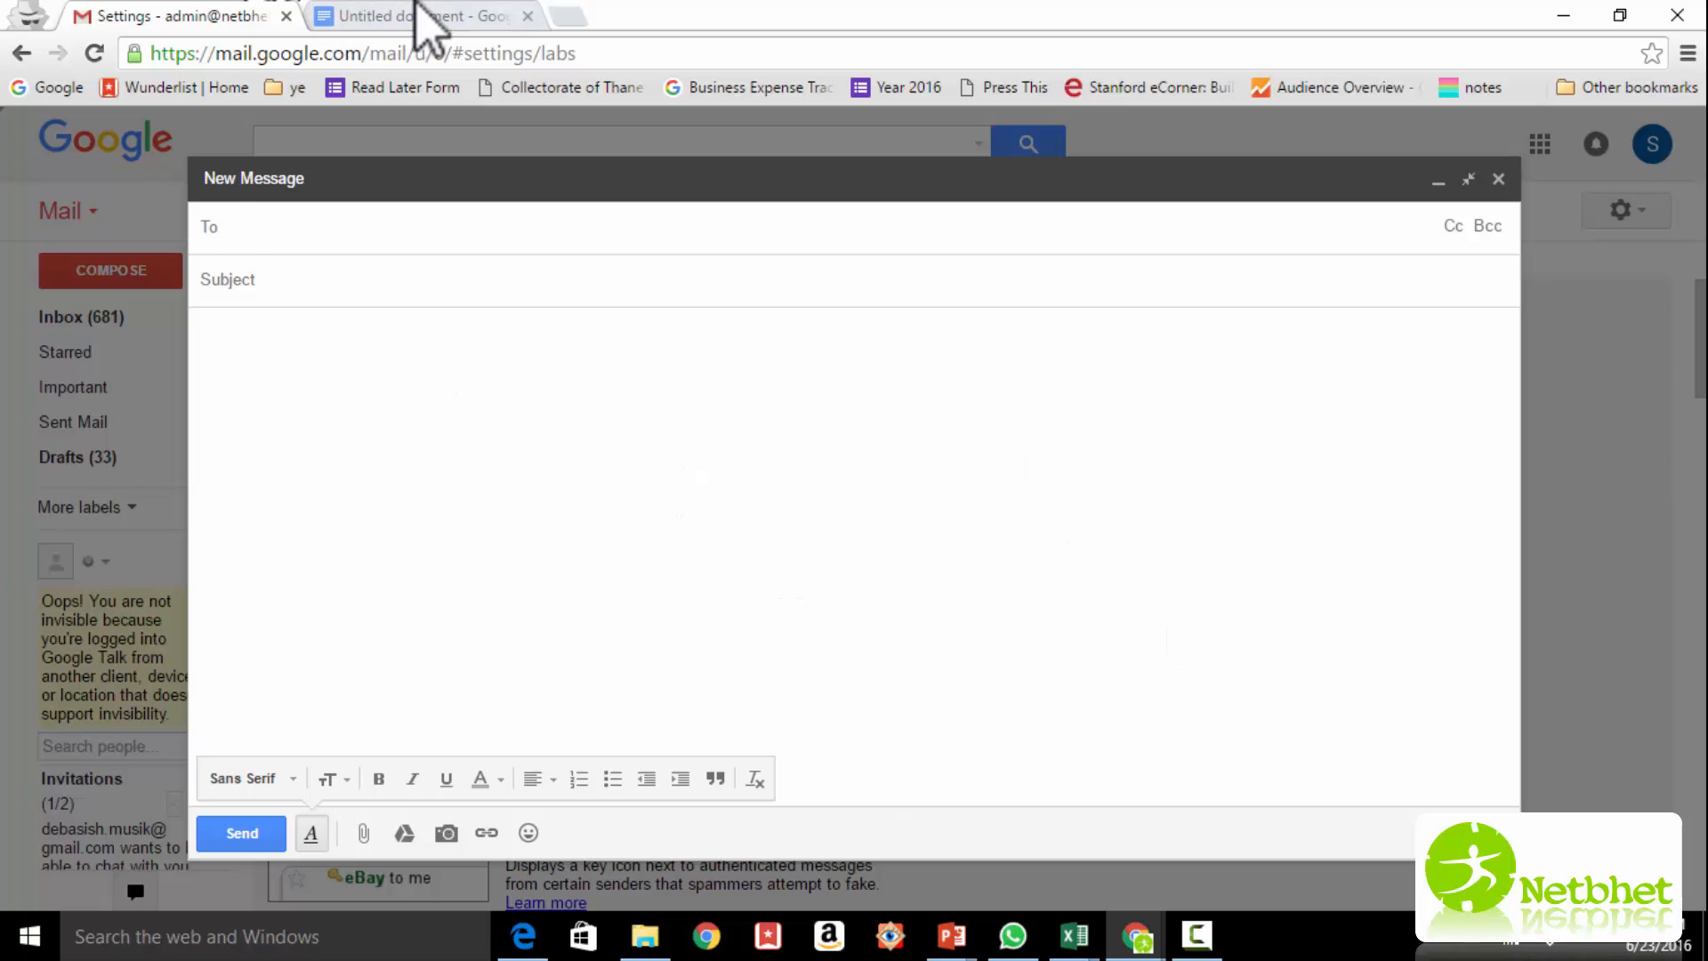
pyautogui.click(419, 16)
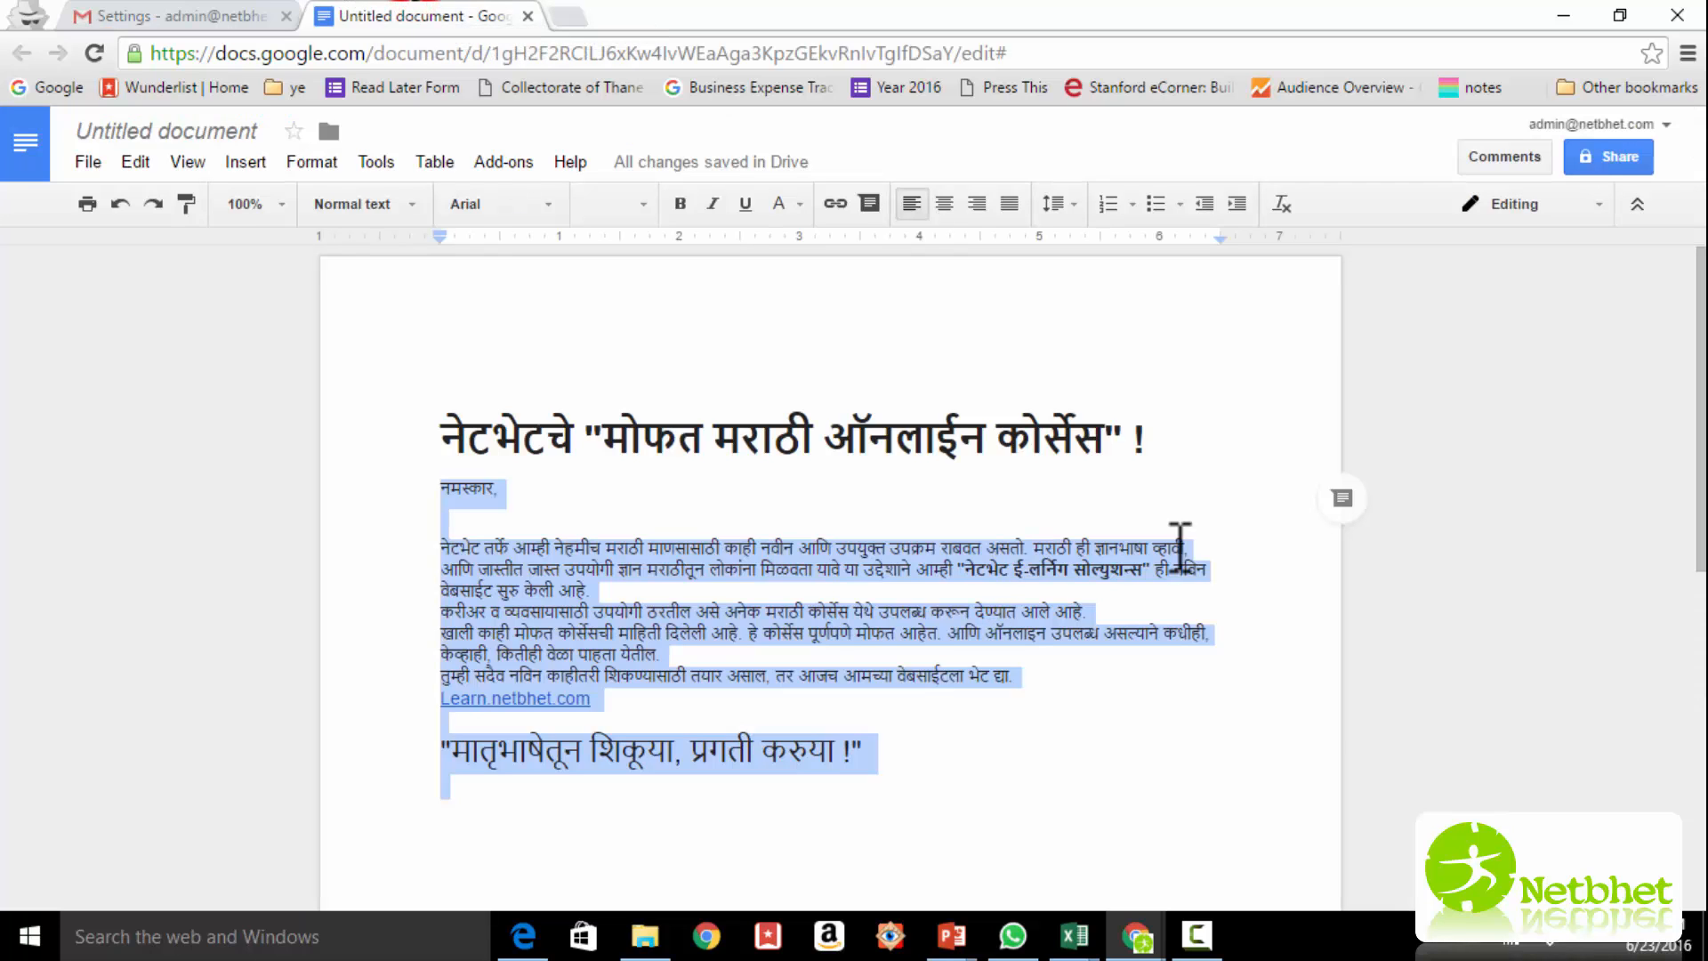
pyautogui.click(1184, 411)
pyautogui.click(436, 438)
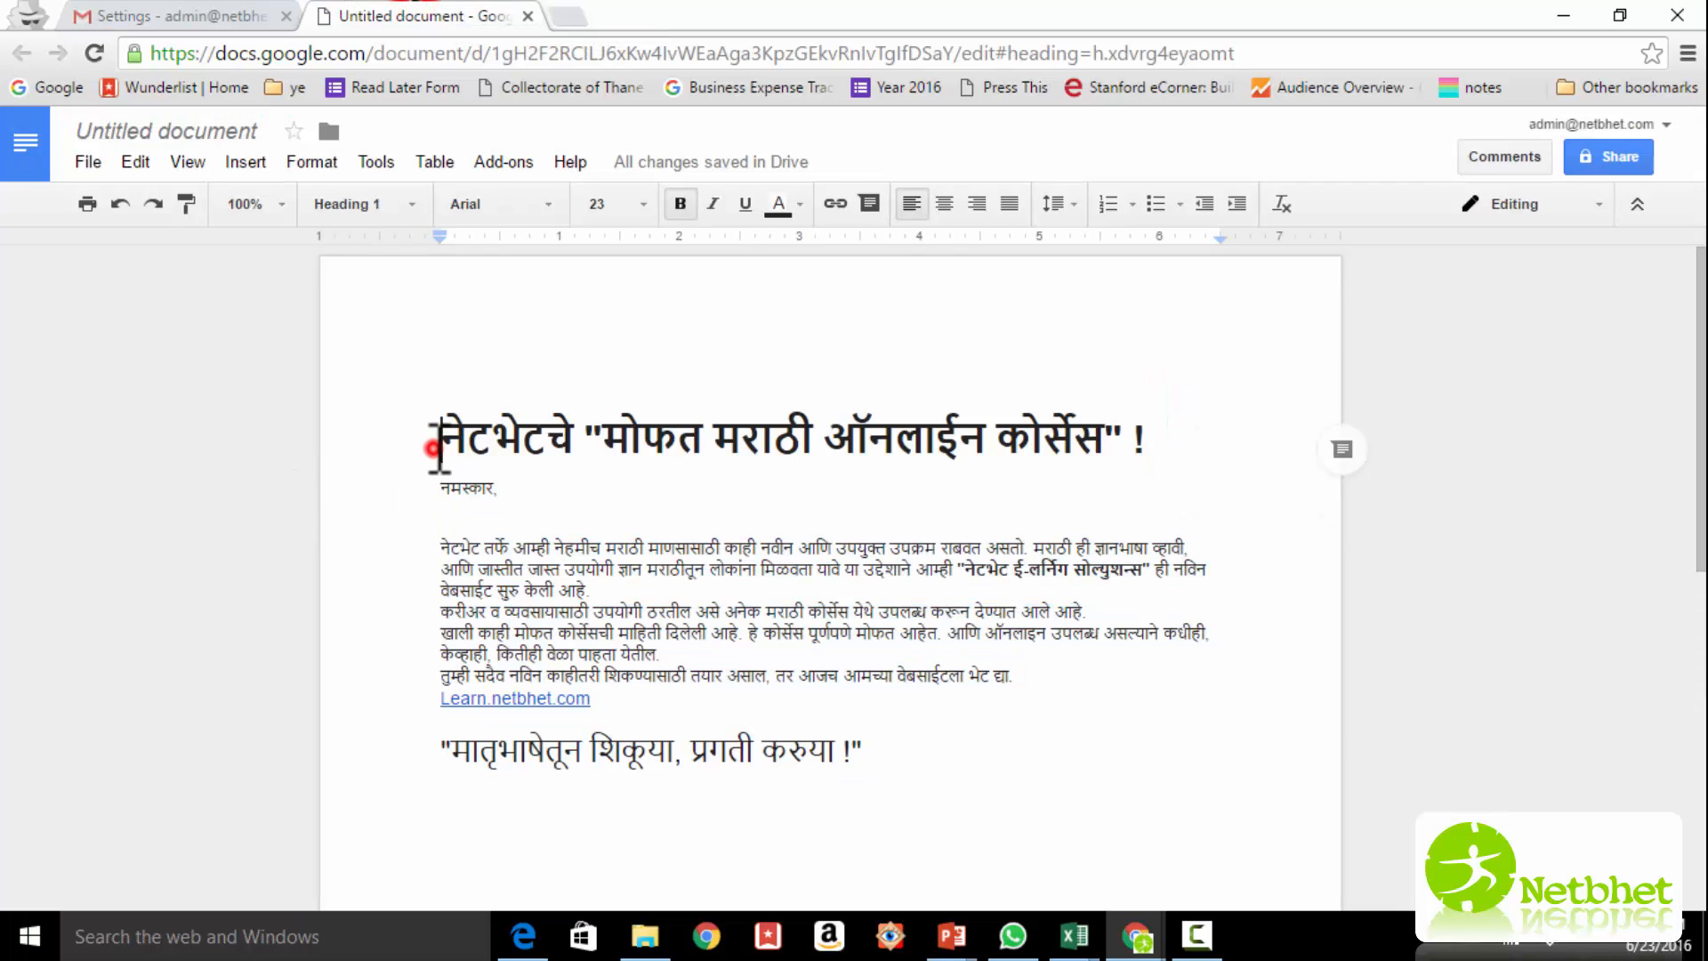
pyautogui.moveTo(441, 434); pyautogui.dragTo(1174, 454)
pyautogui.hotkey('ctrl', 'c')
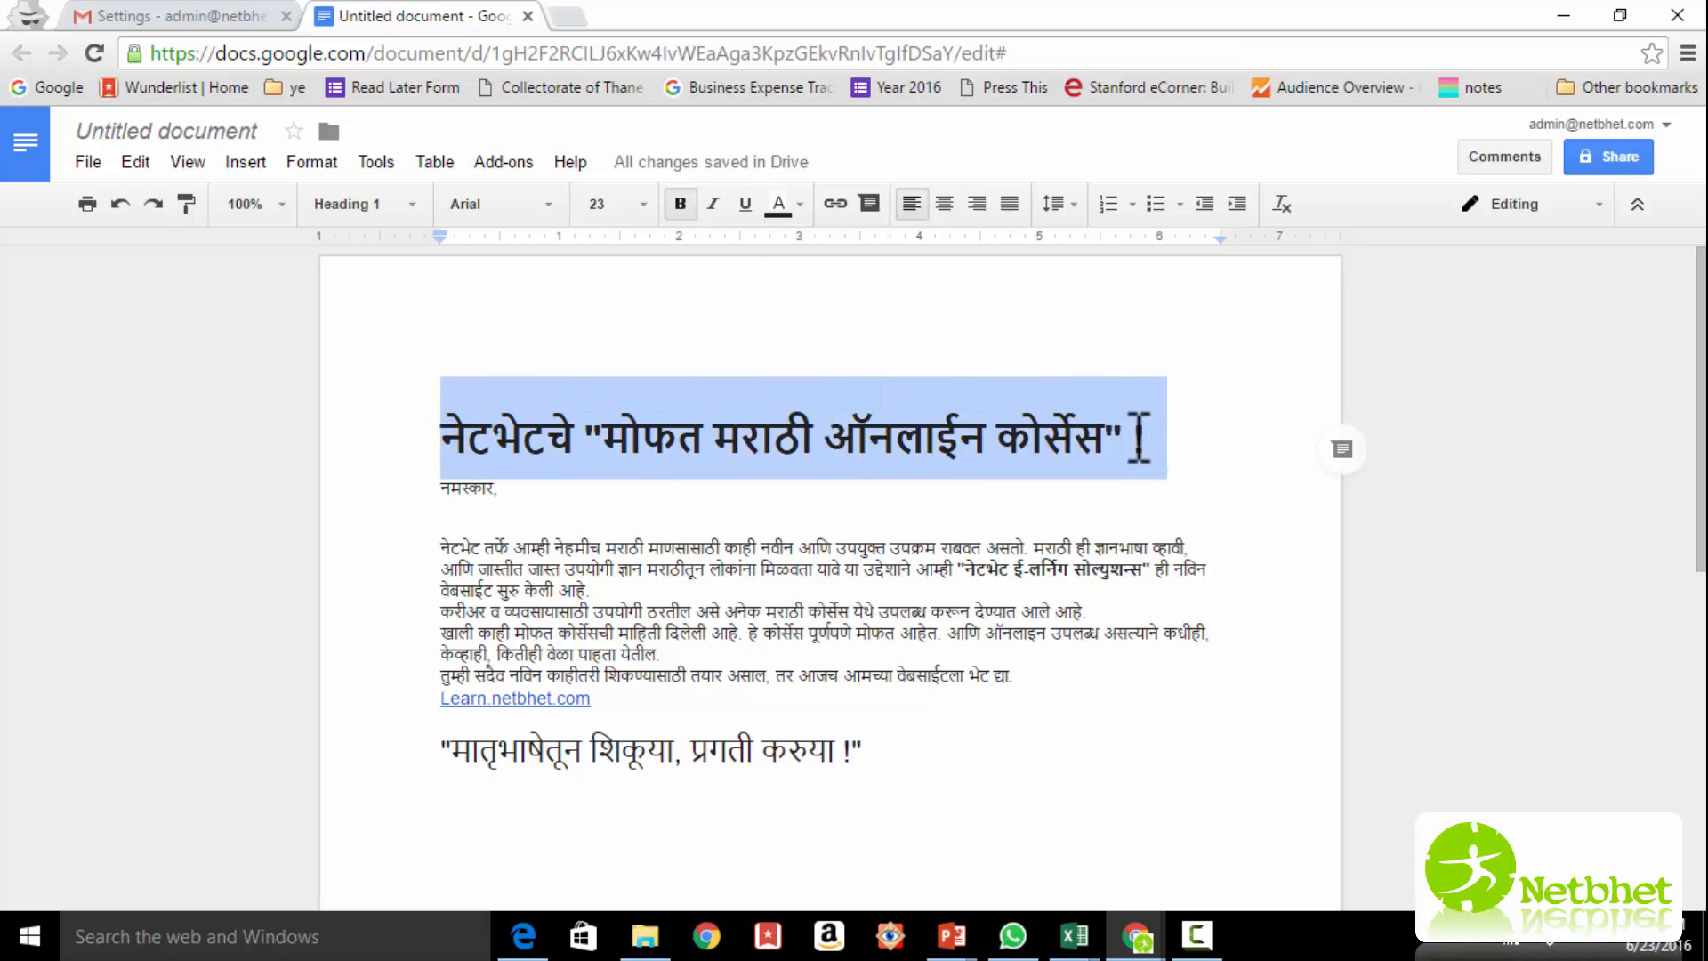
pyautogui.click(258, 18)
pyautogui.click(300, 283)
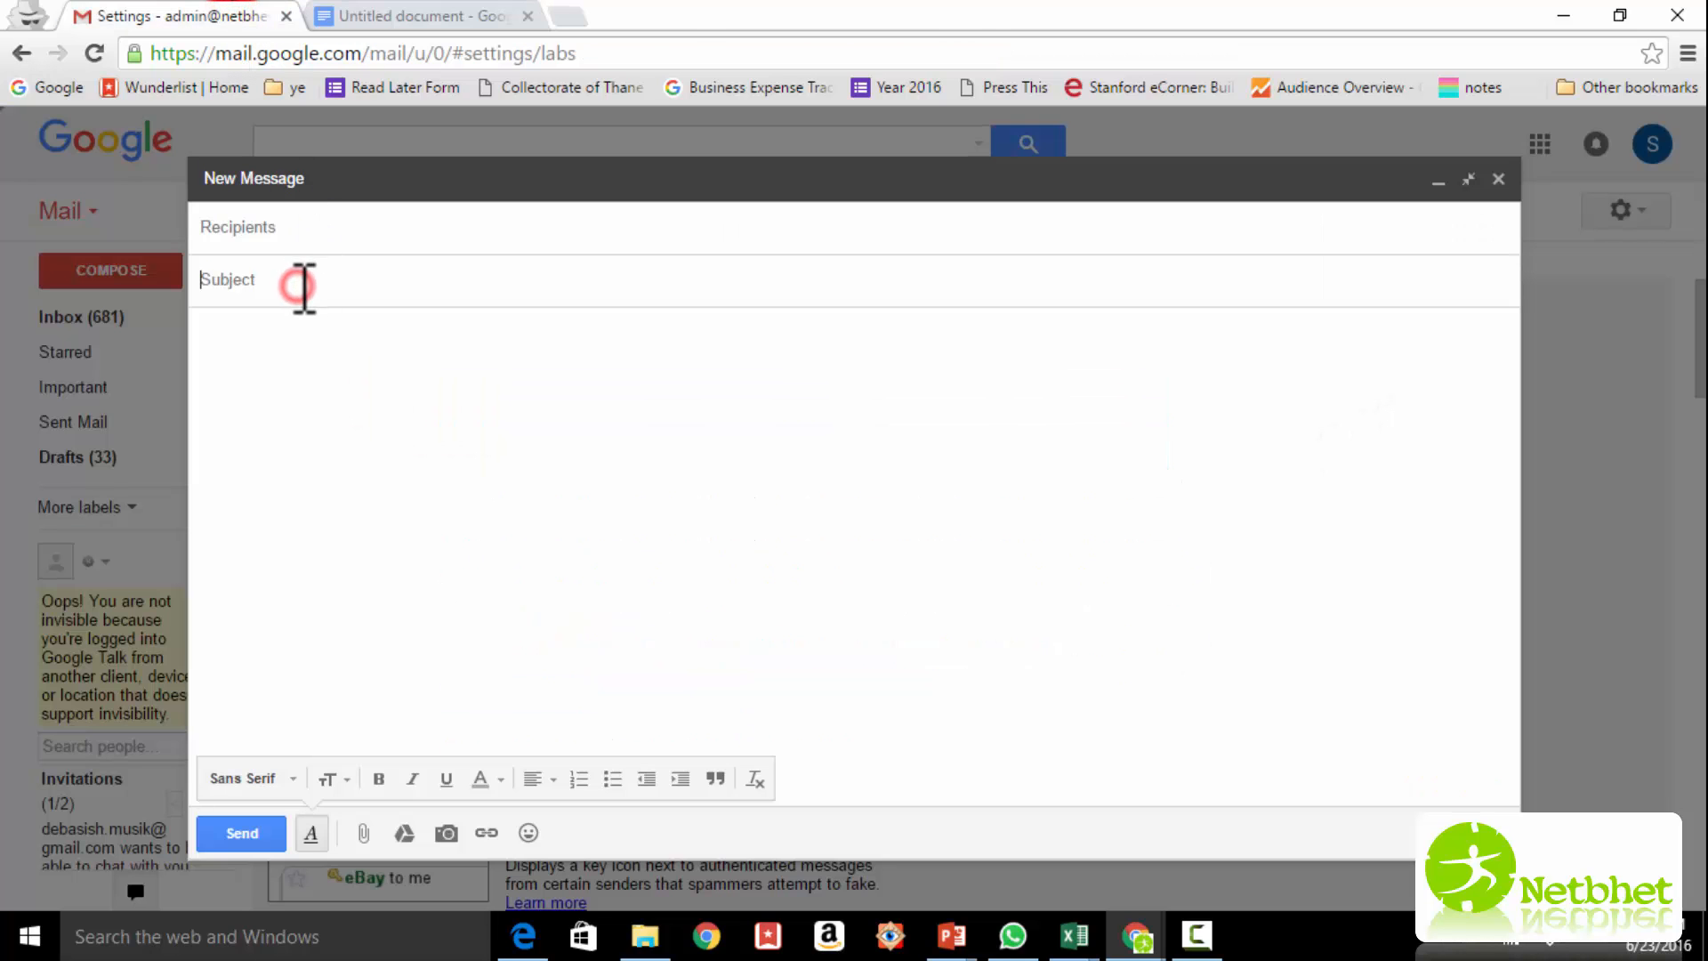
pyautogui.hotkey('ctrl', 'v')
# Step: Copy all the document text below the heading, from नमस्कार to the closing slogan, into the email's message body
pyautogui.click(374, 16)
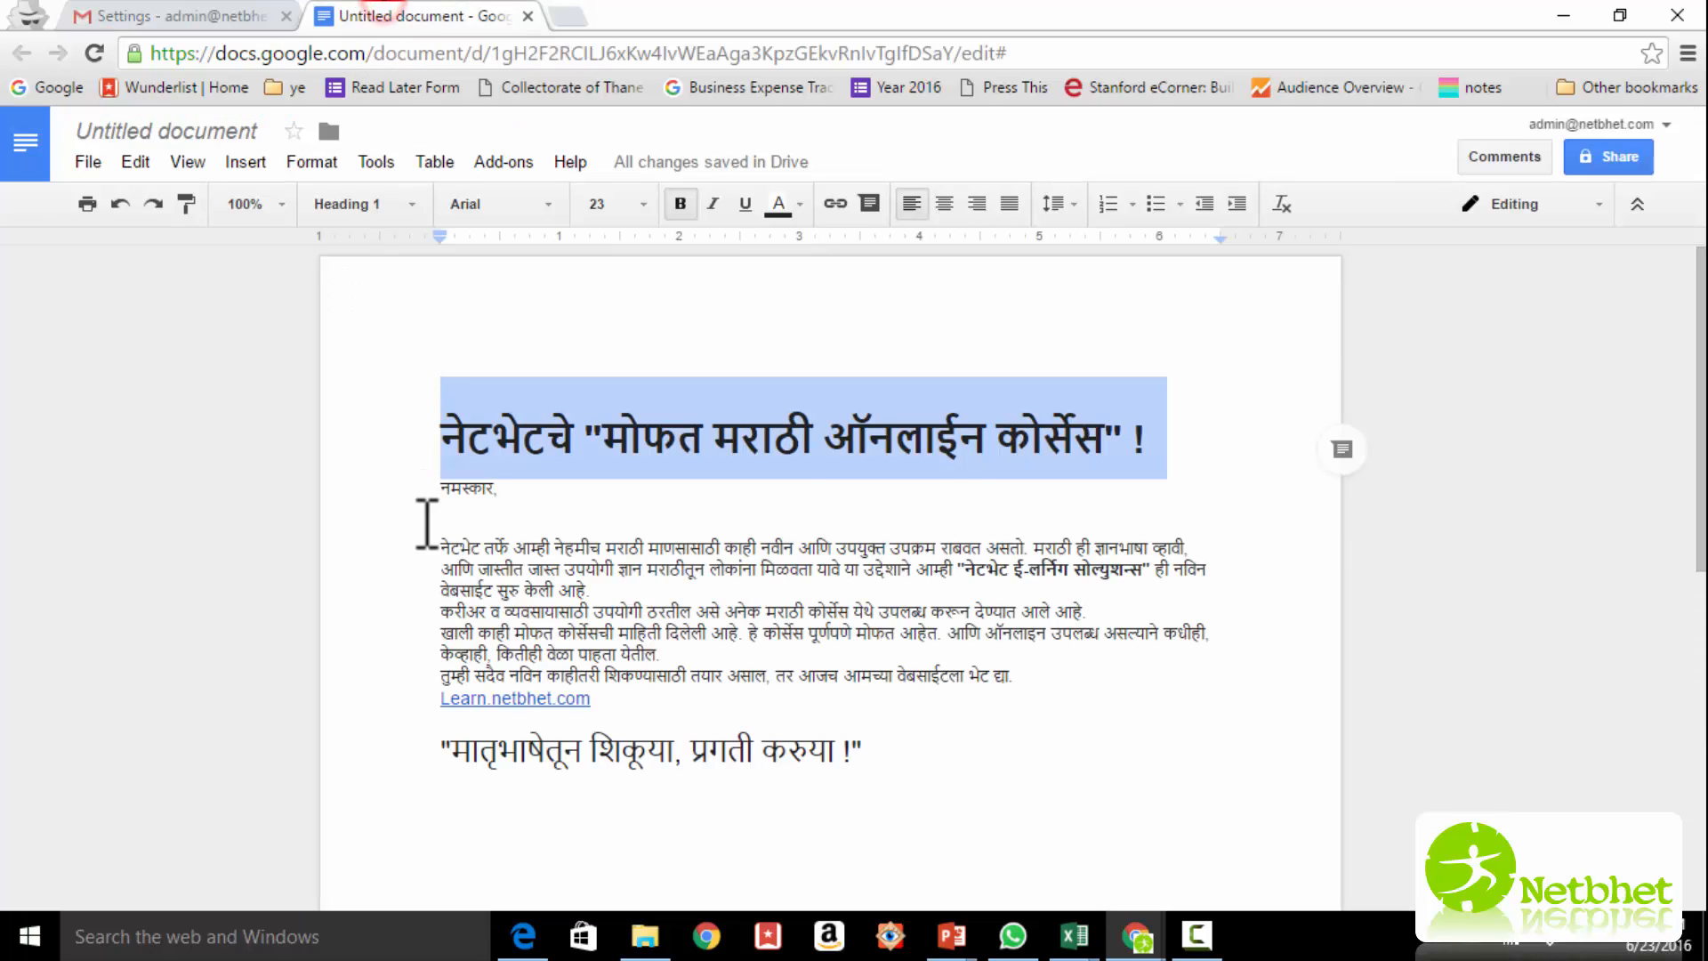
pyautogui.click(427, 514)
pyautogui.moveTo(442, 486); pyautogui.dragTo(892, 765)
pyautogui.hotkey('ctrl', 'c')
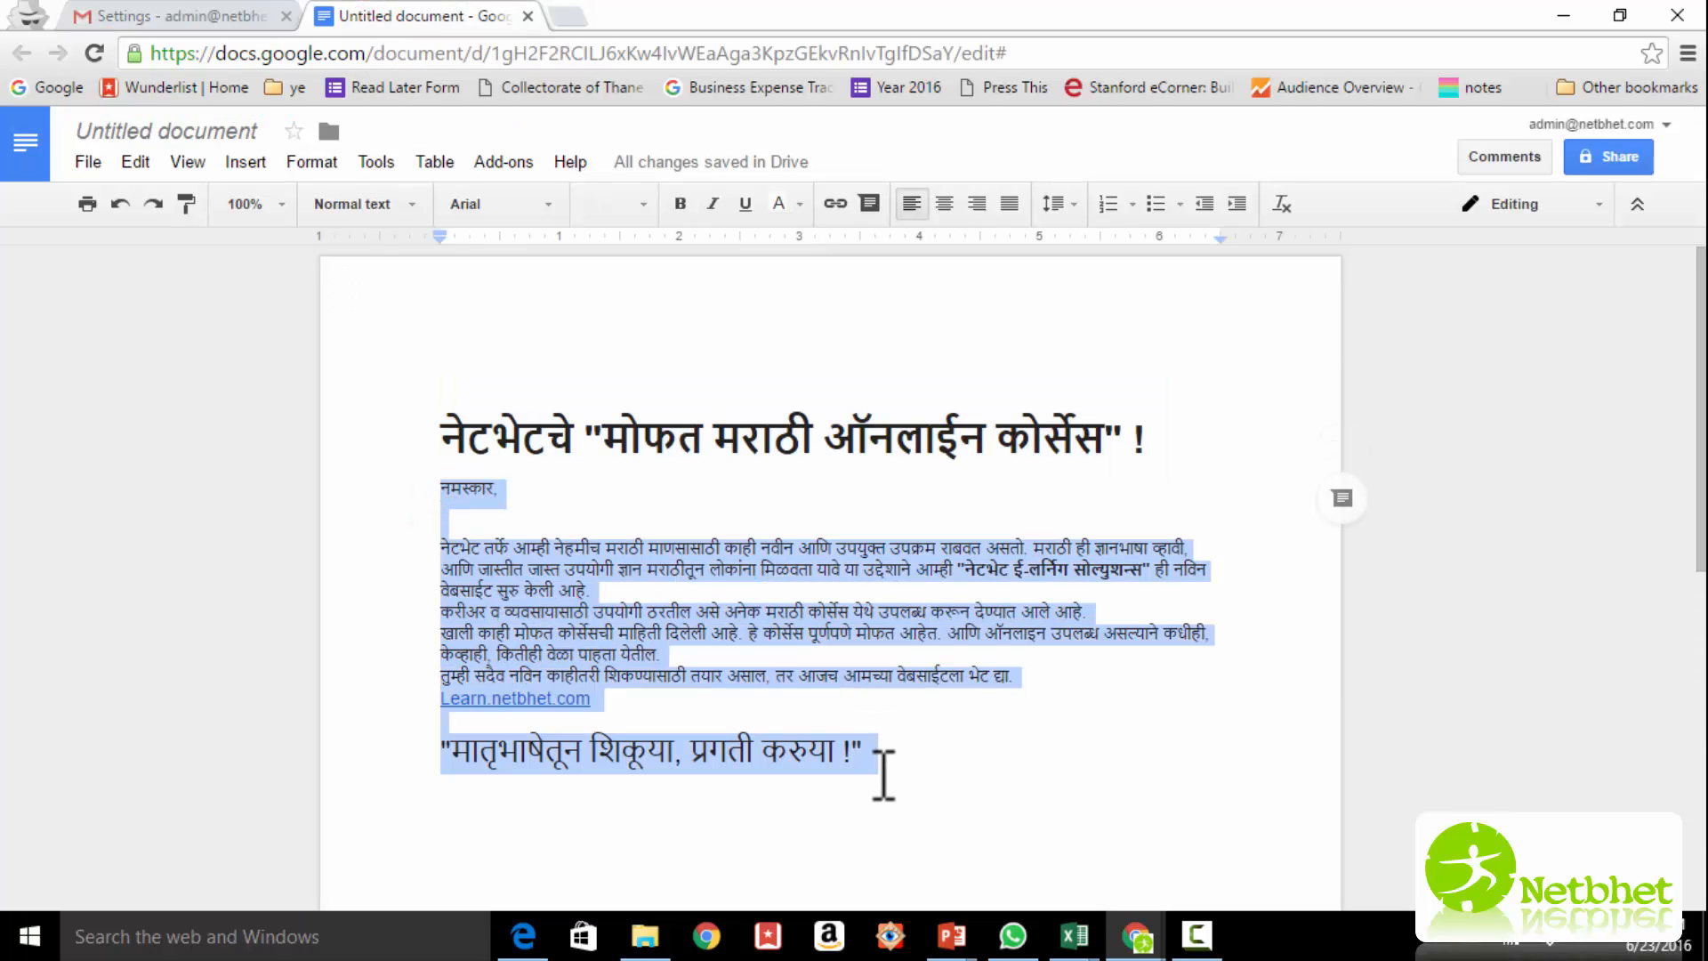
pyautogui.click(149, 16)
pyautogui.click(315, 315)
pyautogui.hotkey('ctrl', 'v')
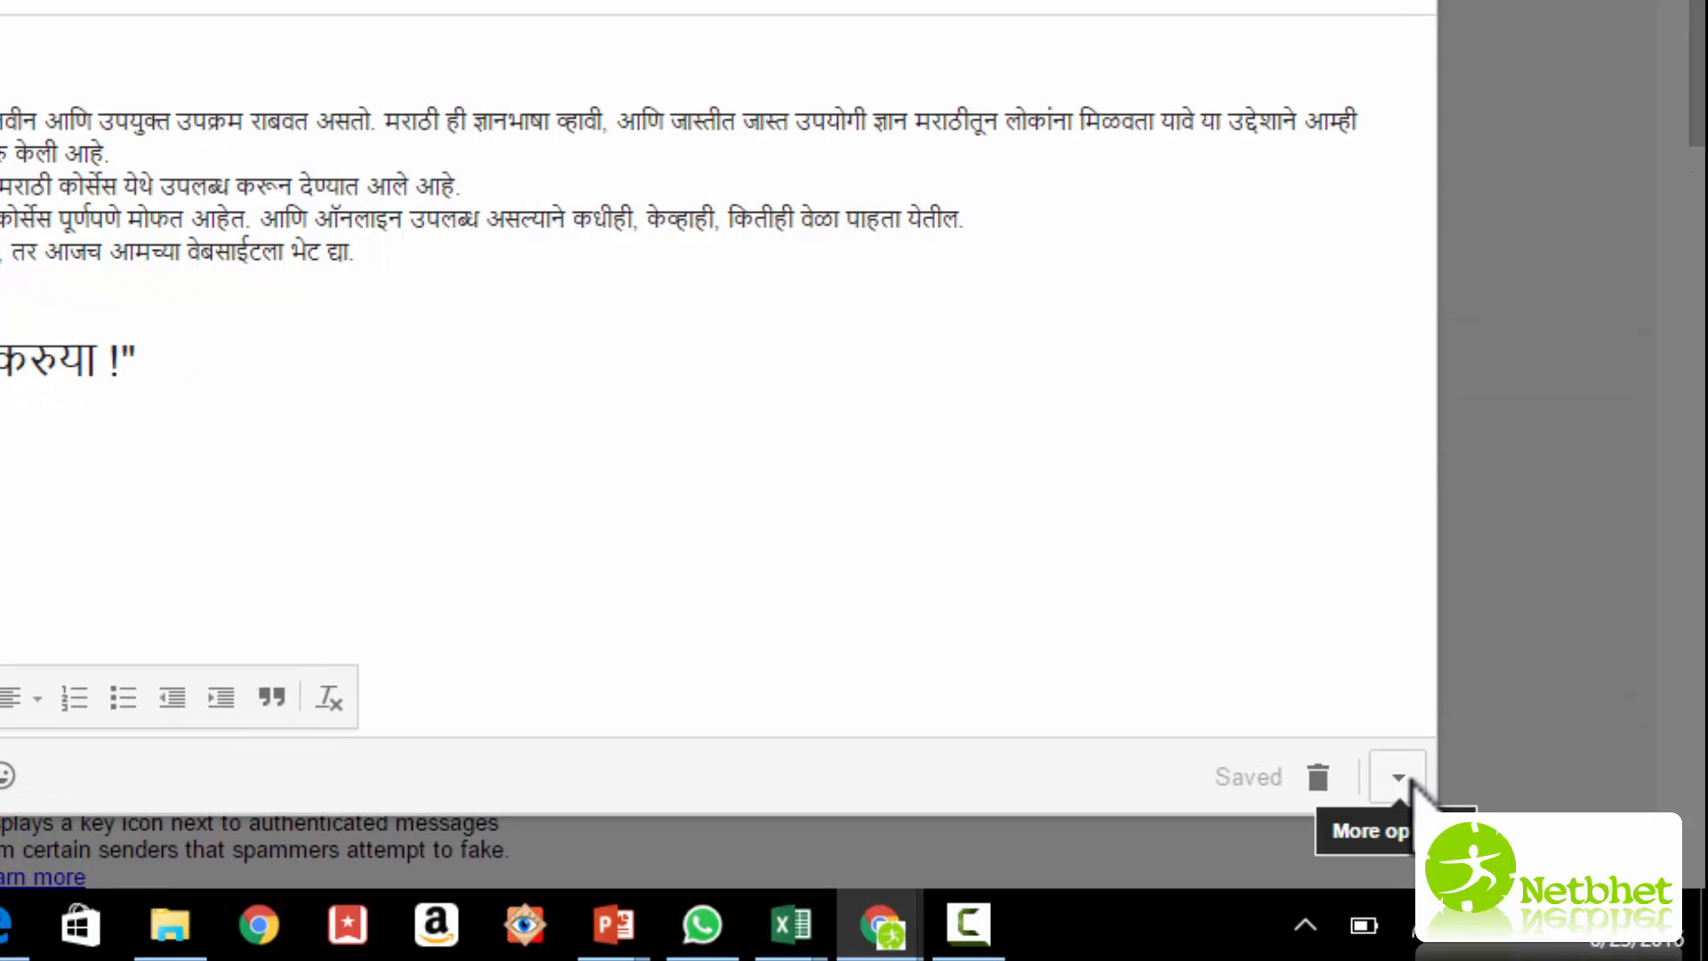
# Step: Save the email as a new canned response named नेटभेटचे "मोफत मराठी ऑनलाईन कोर्सेस" ! and close the draft
pyautogui.click(1410, 779)
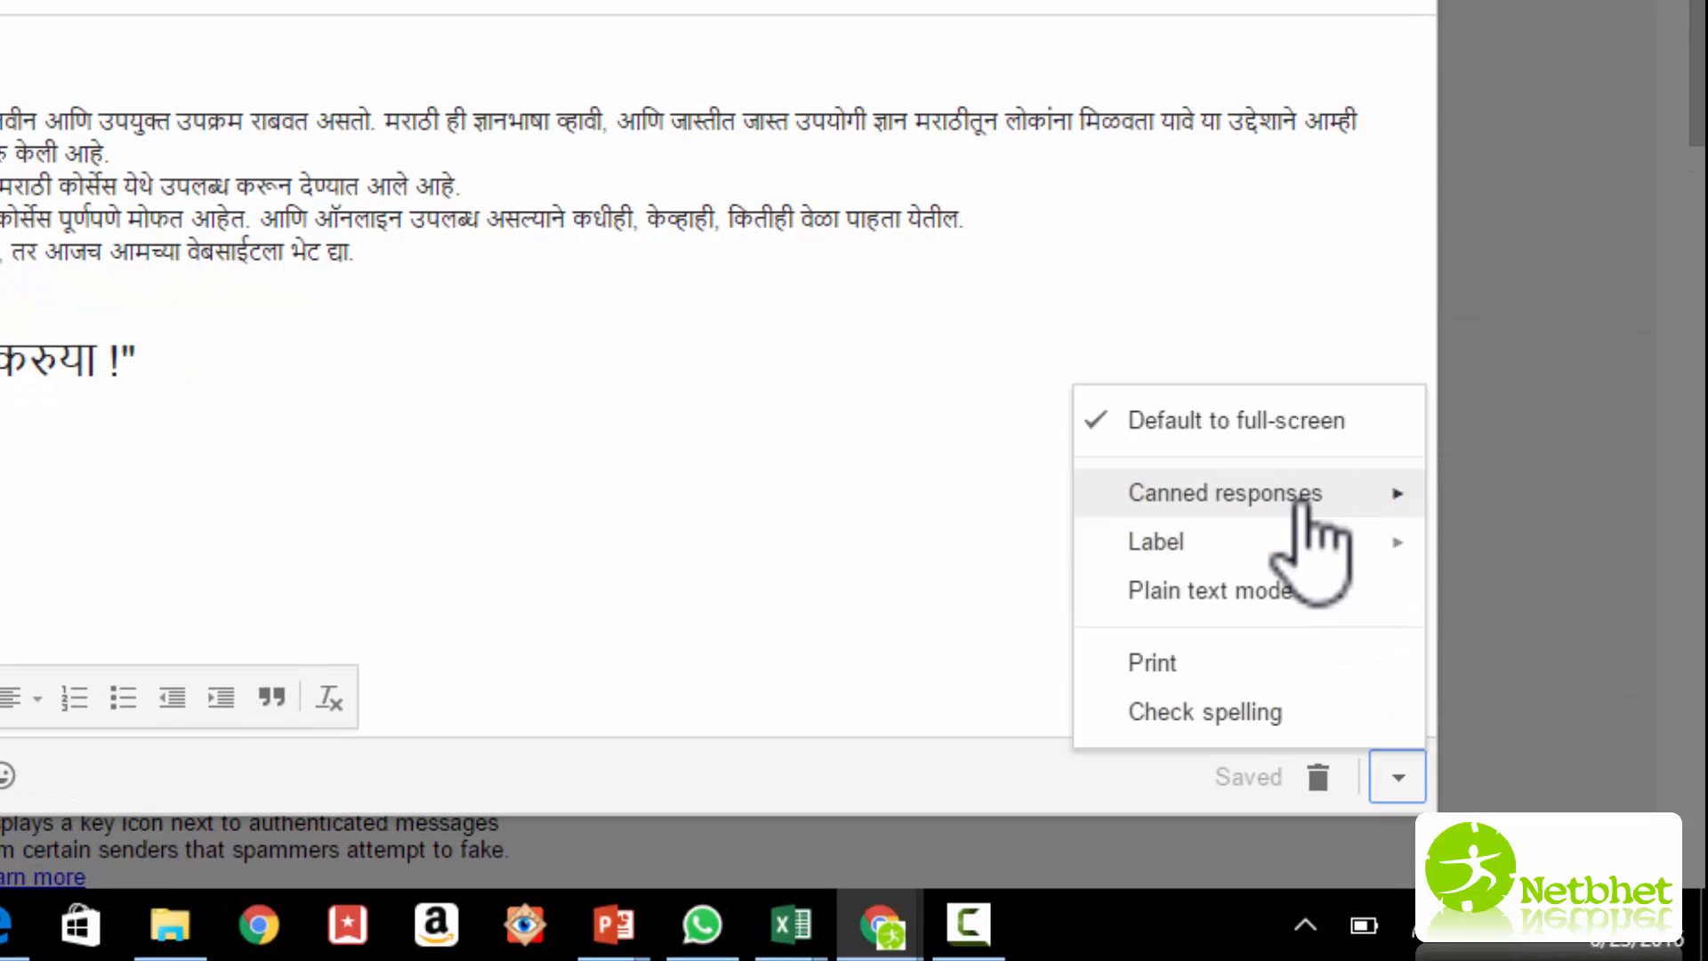
pyautogui.moveTo(1302, 500)
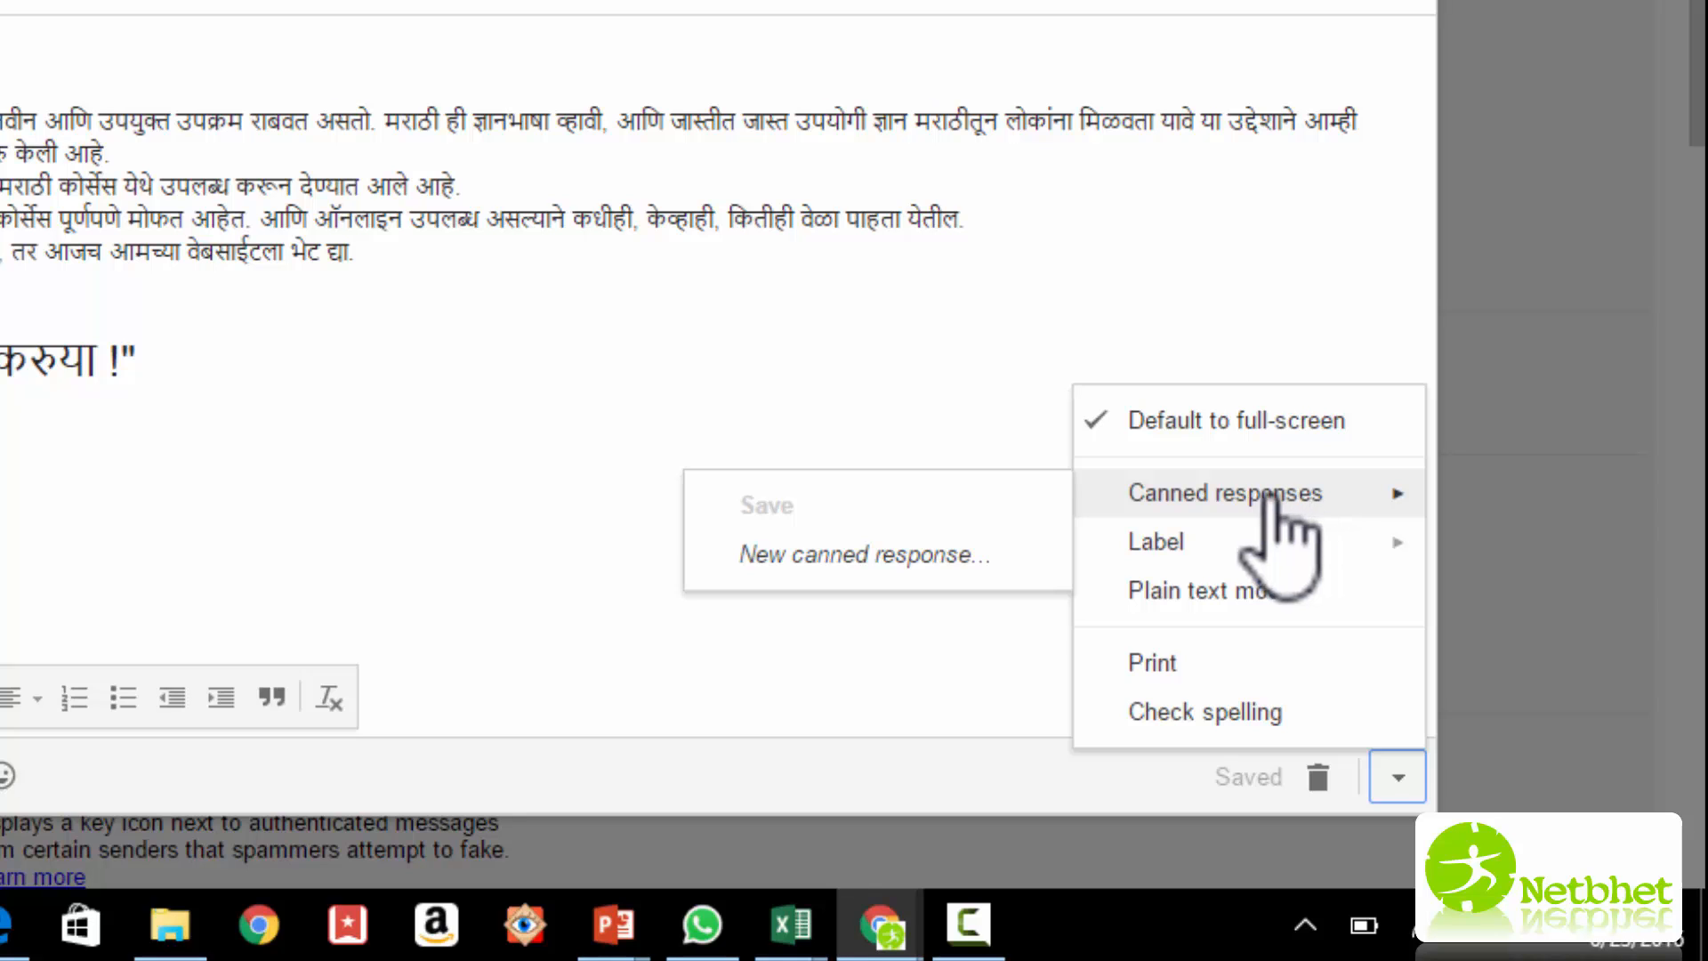
pyautogui.click(925, 557)
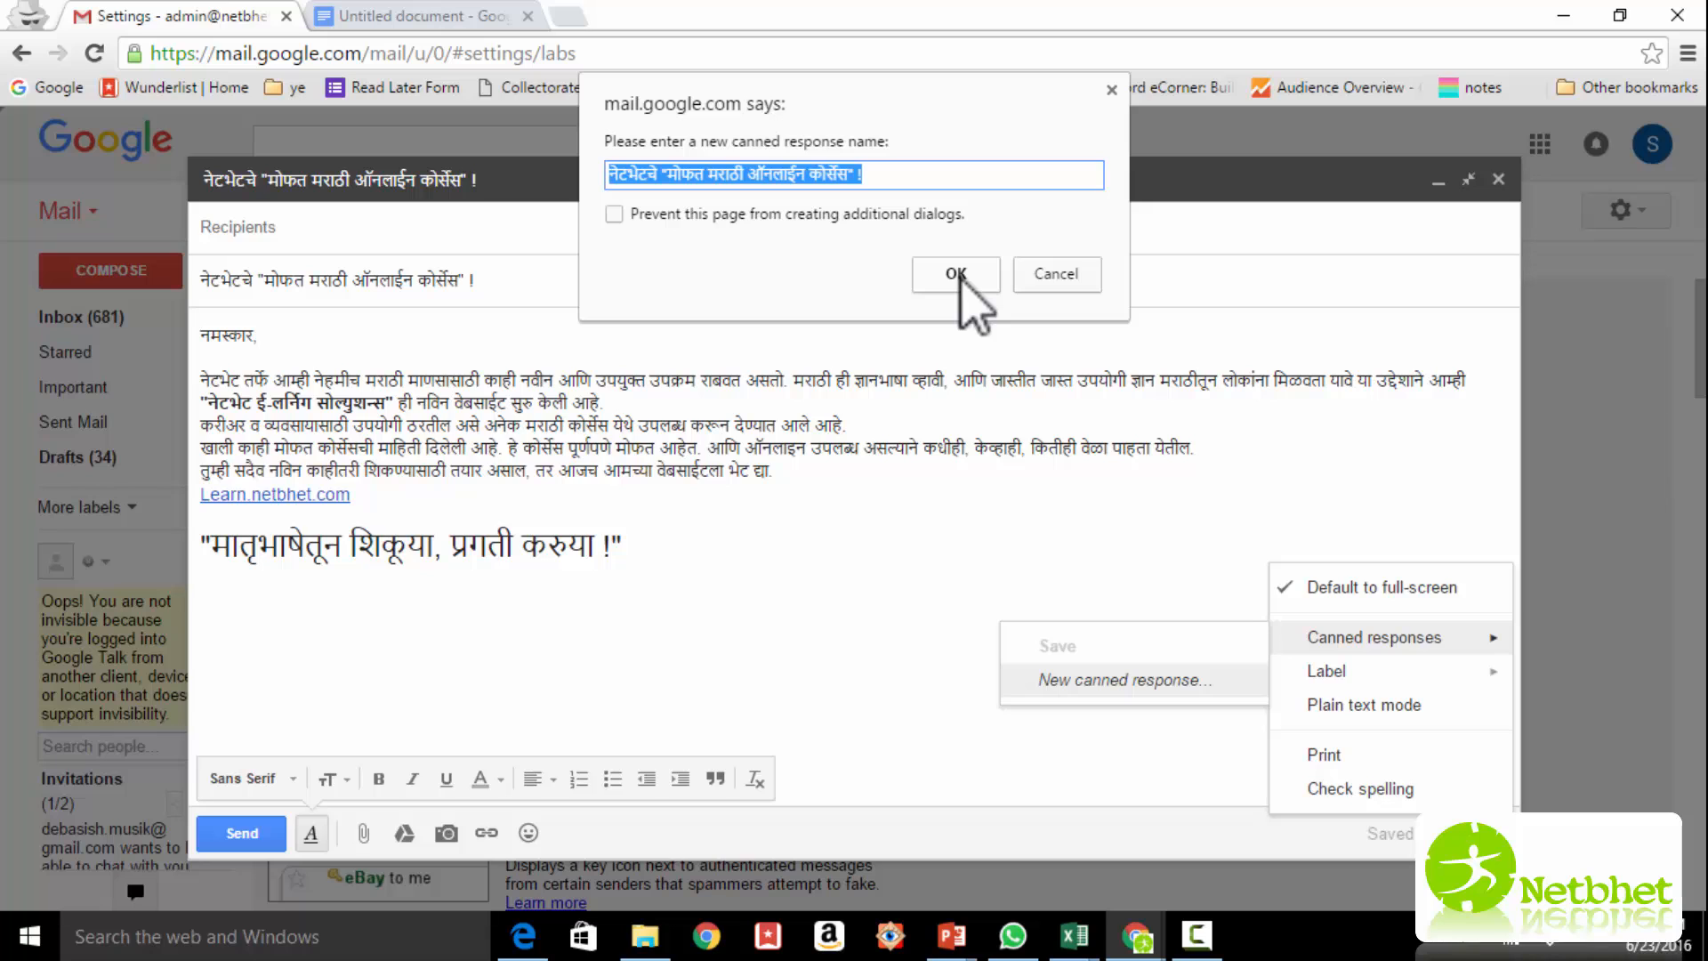
pyautogui.click(959, 275)
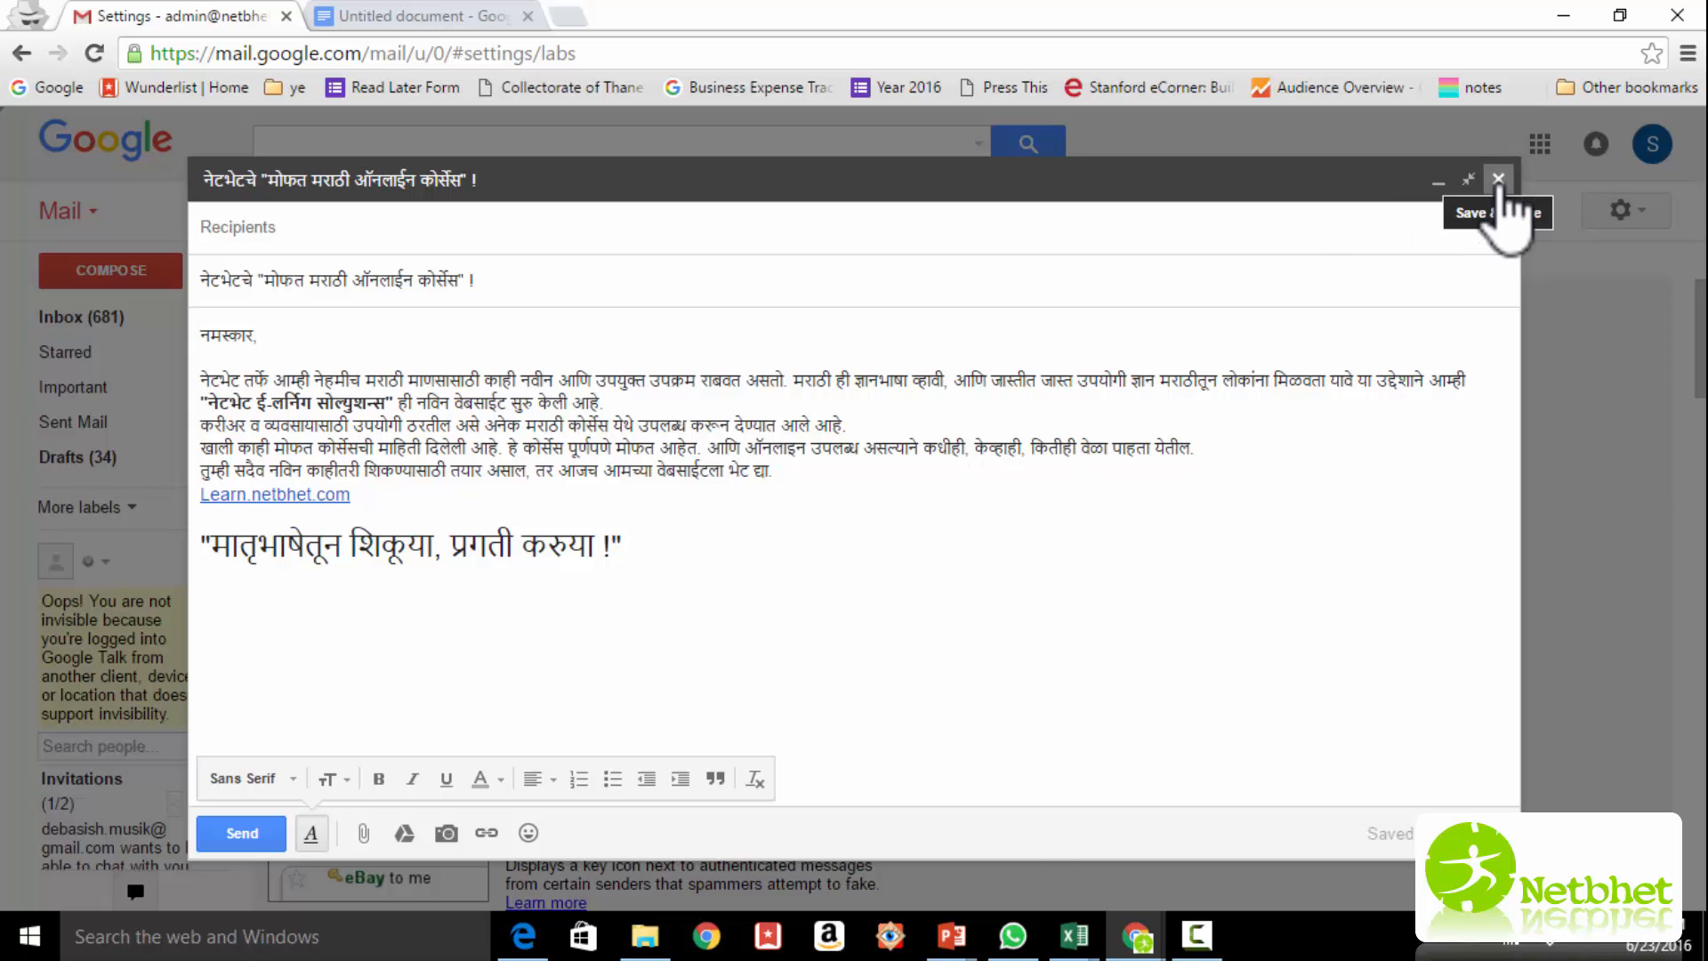
pyautogui.click(1498, 179)
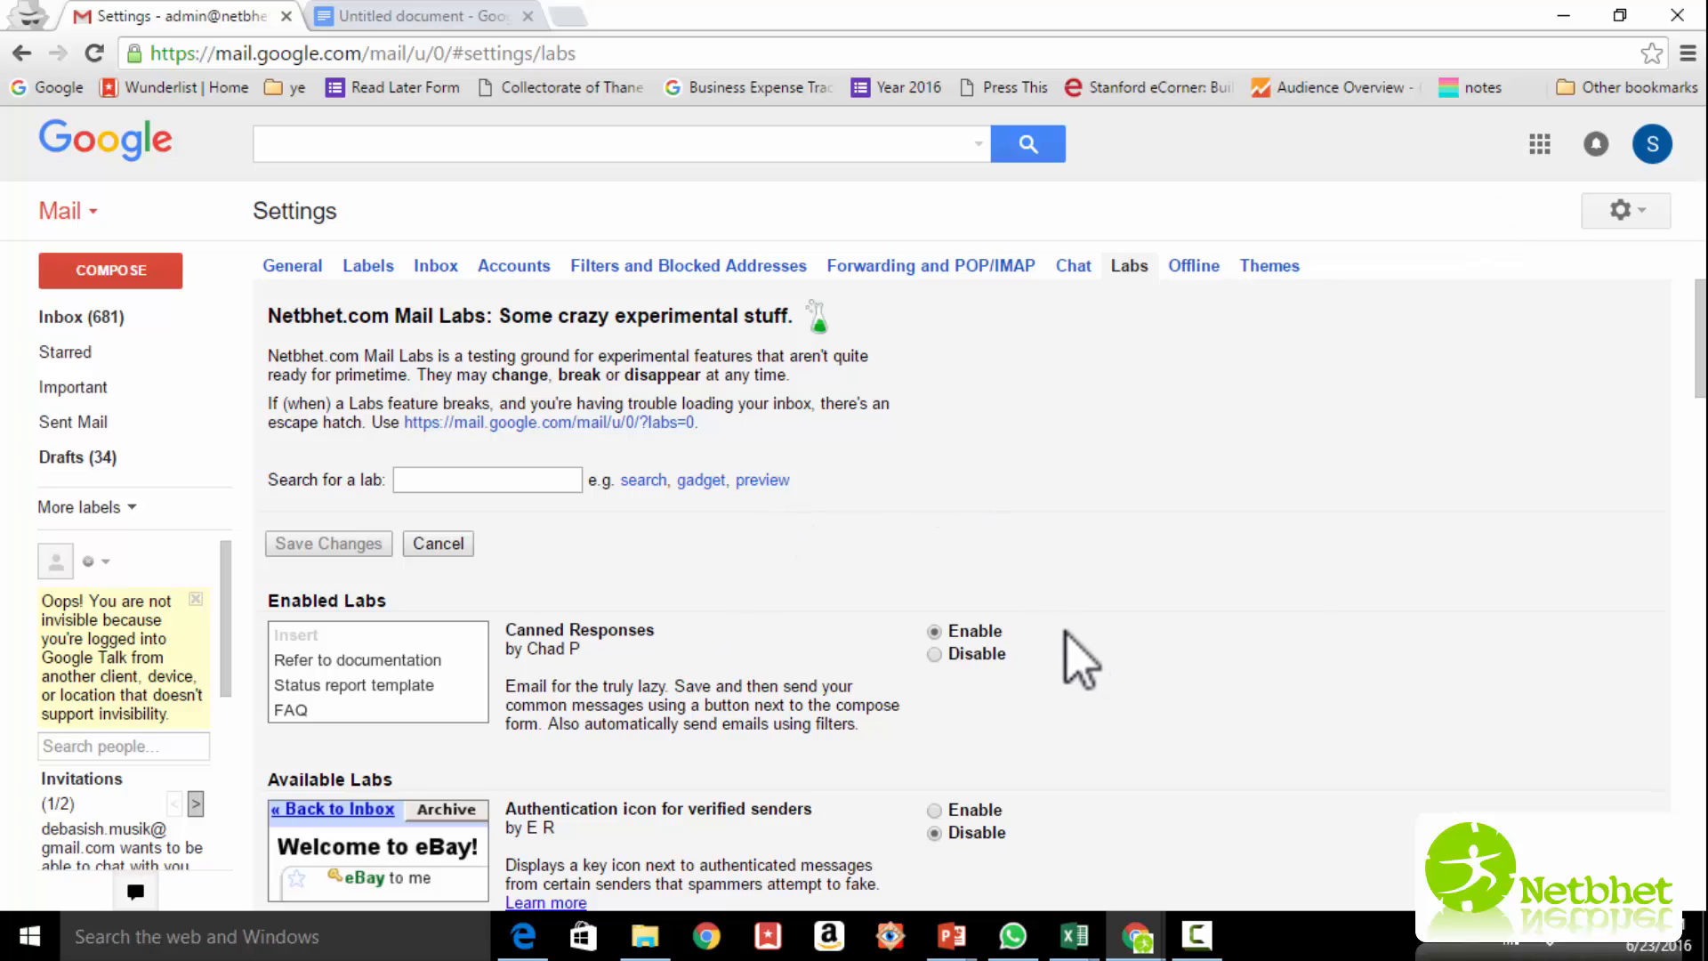
# Step: Insert the saved canned response नेटभेटचे "मोफत मराठी ऑनलाईन कोर्सेस" ! into a new email, then close the draft
pyautogui.click(131, 273)
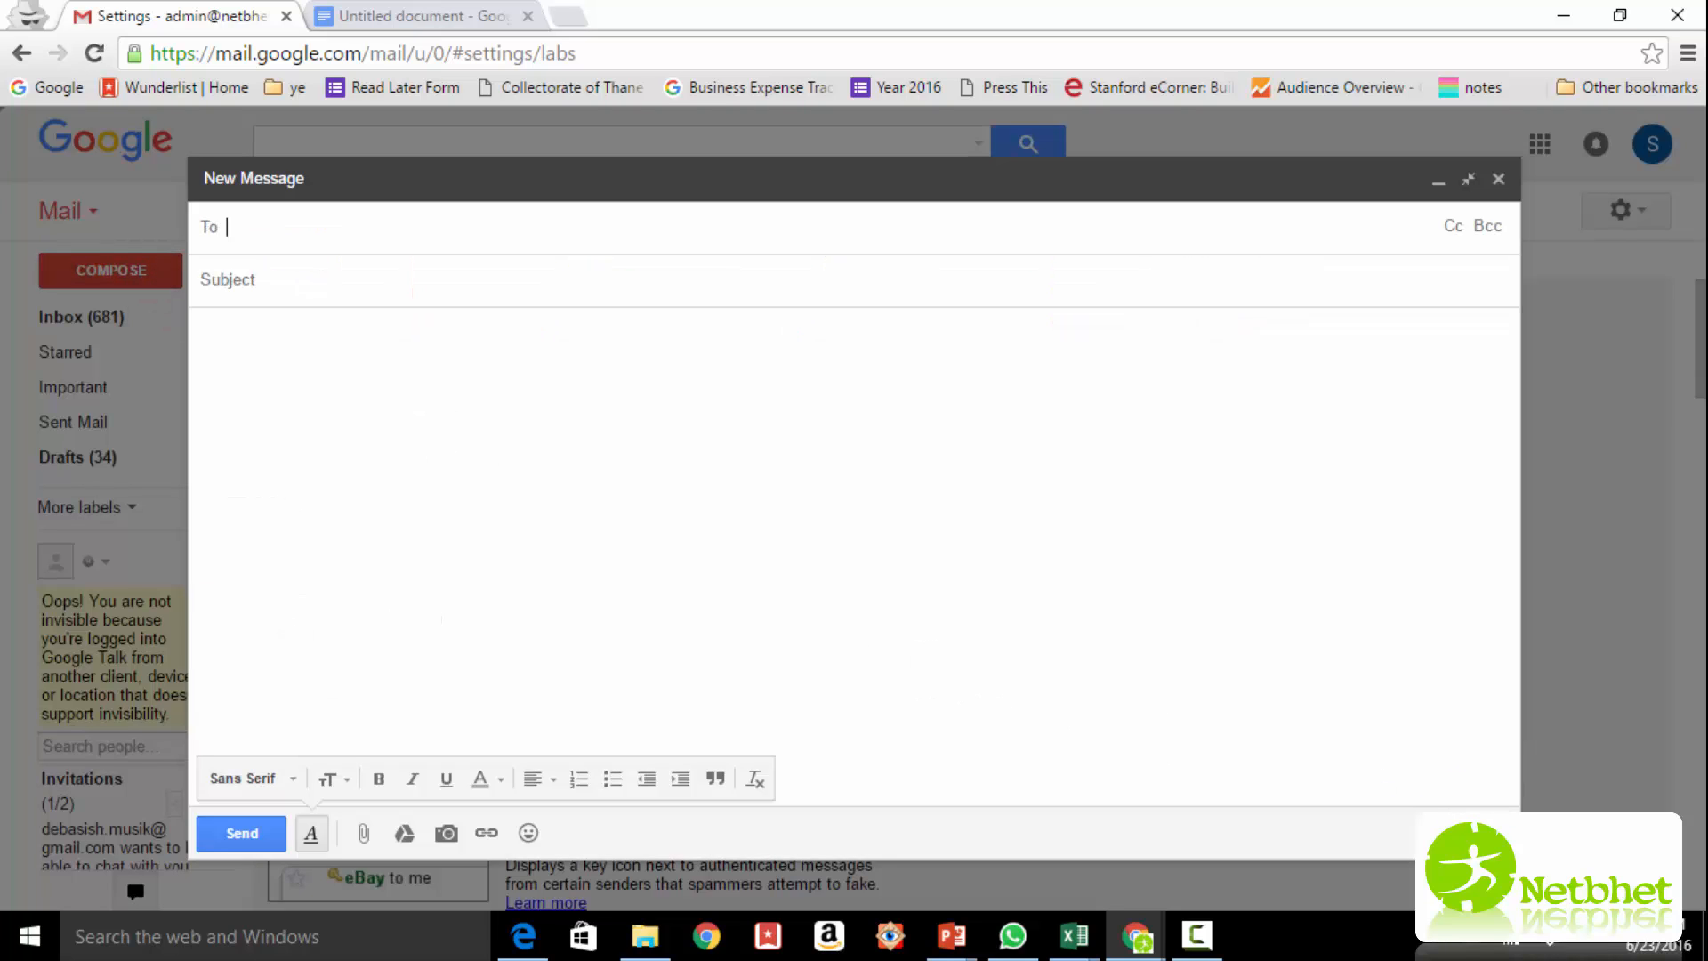
pyautogui.click(1502, 833)
pyautogui.moveTo(1385, 643)
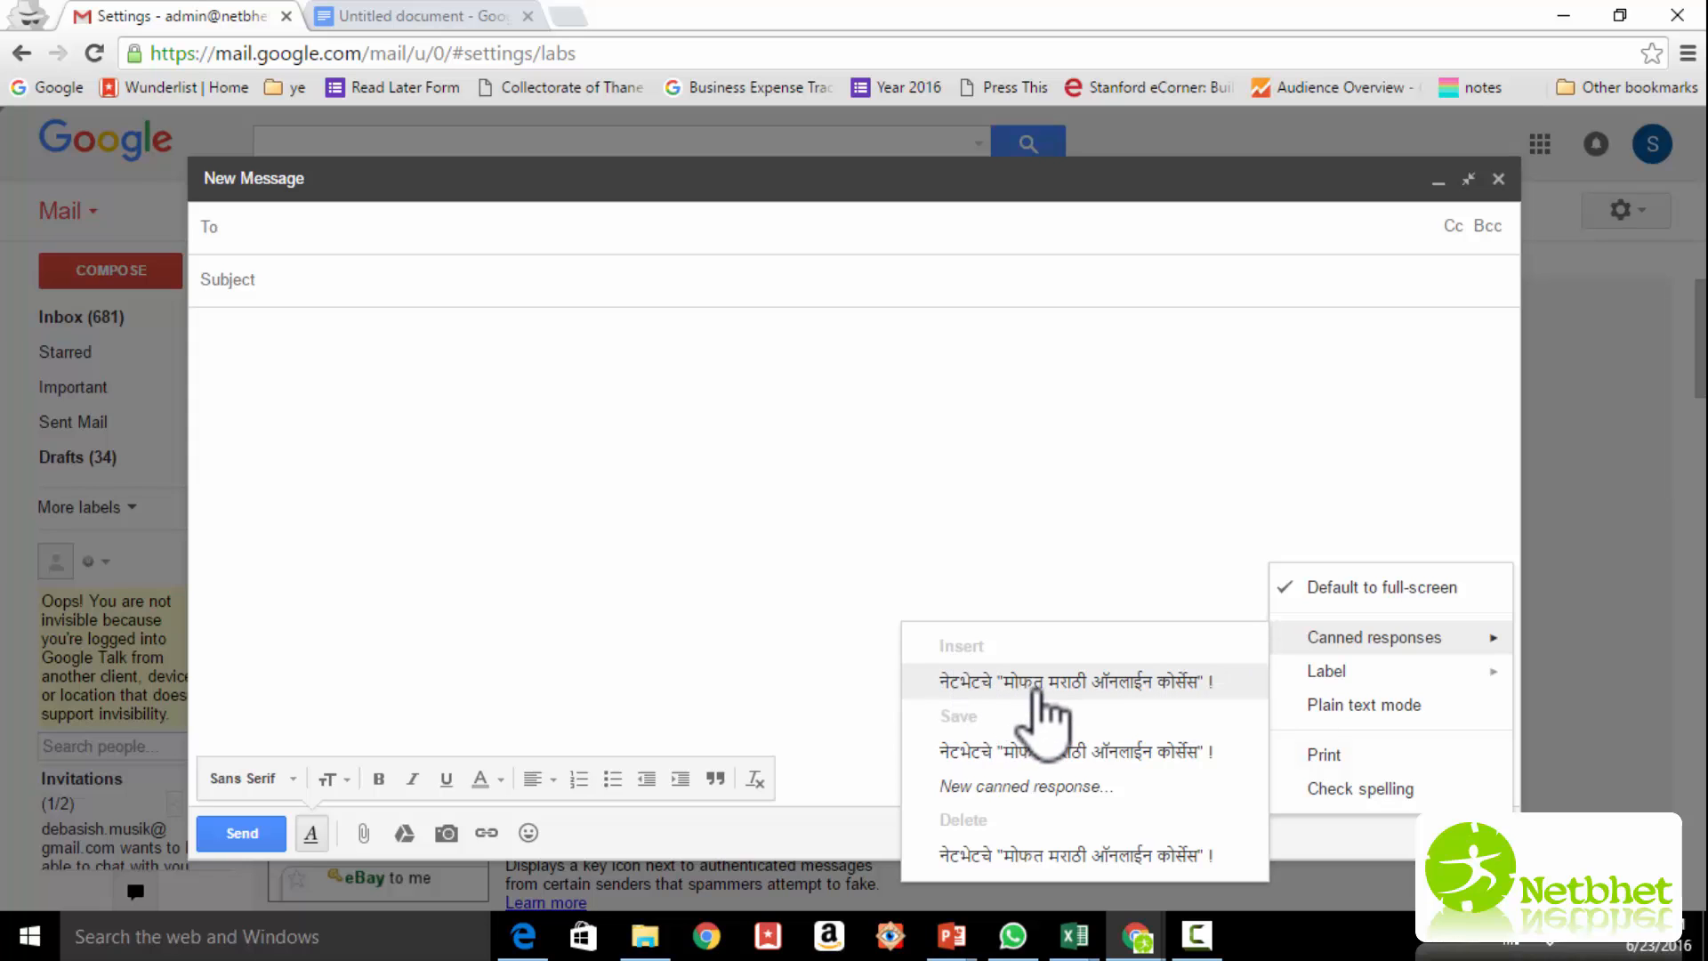
pyautogui.click(1061, 681)
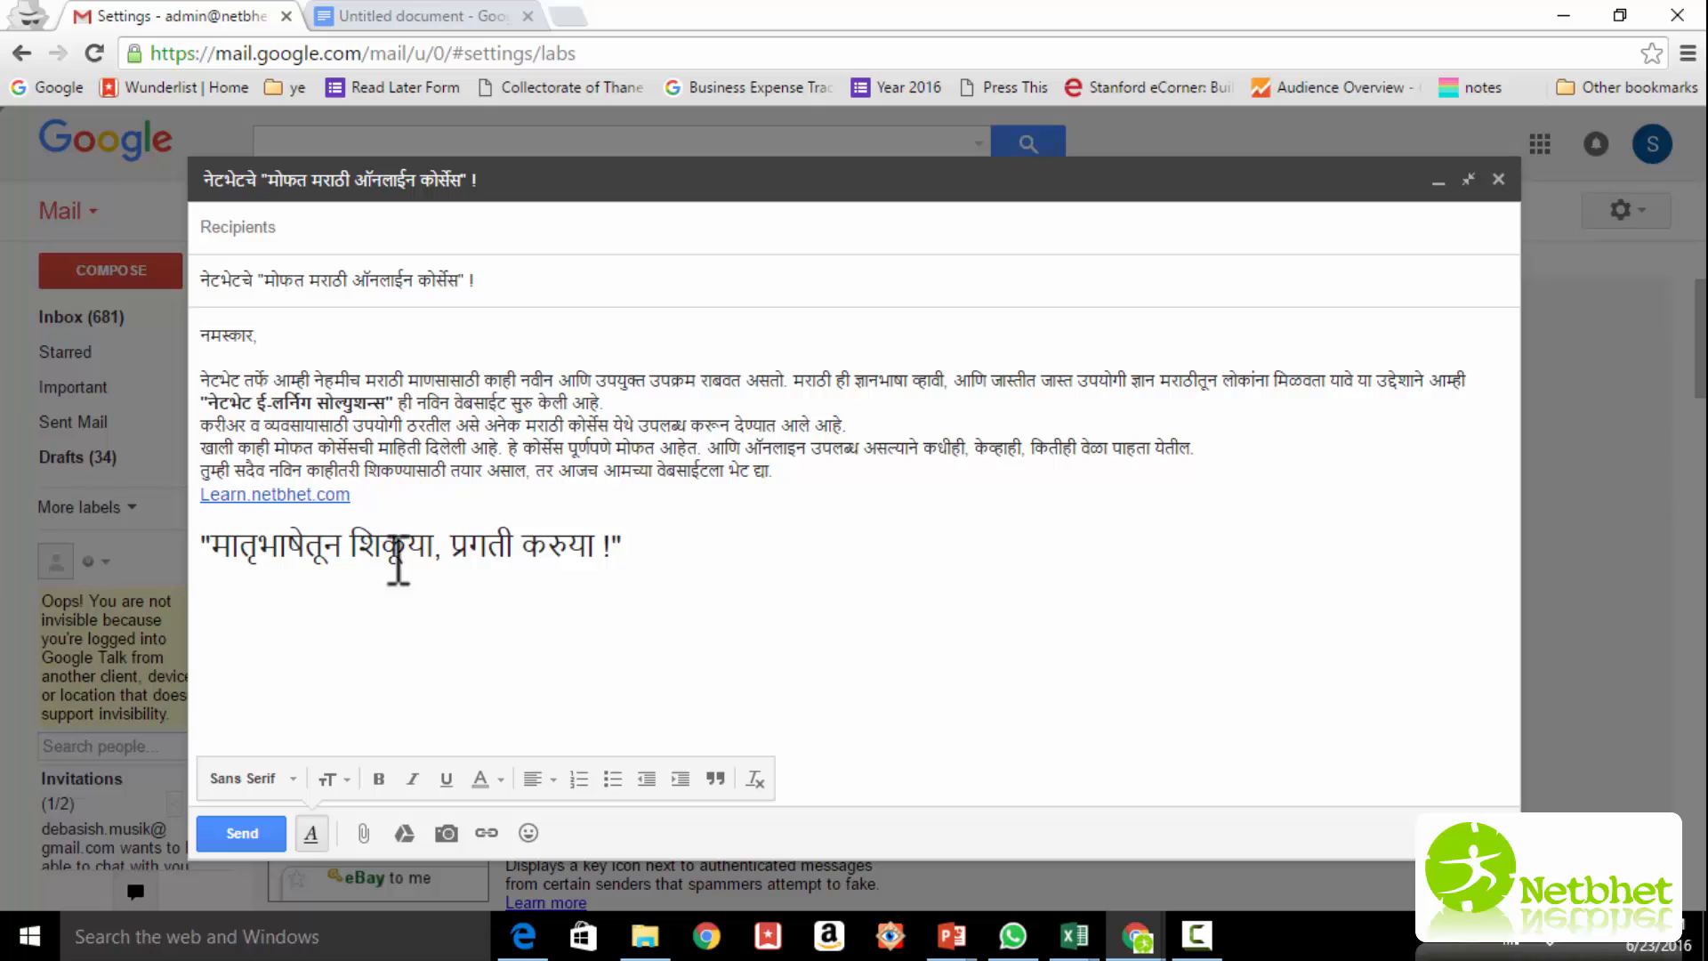
pyautogui.click(333, 238)
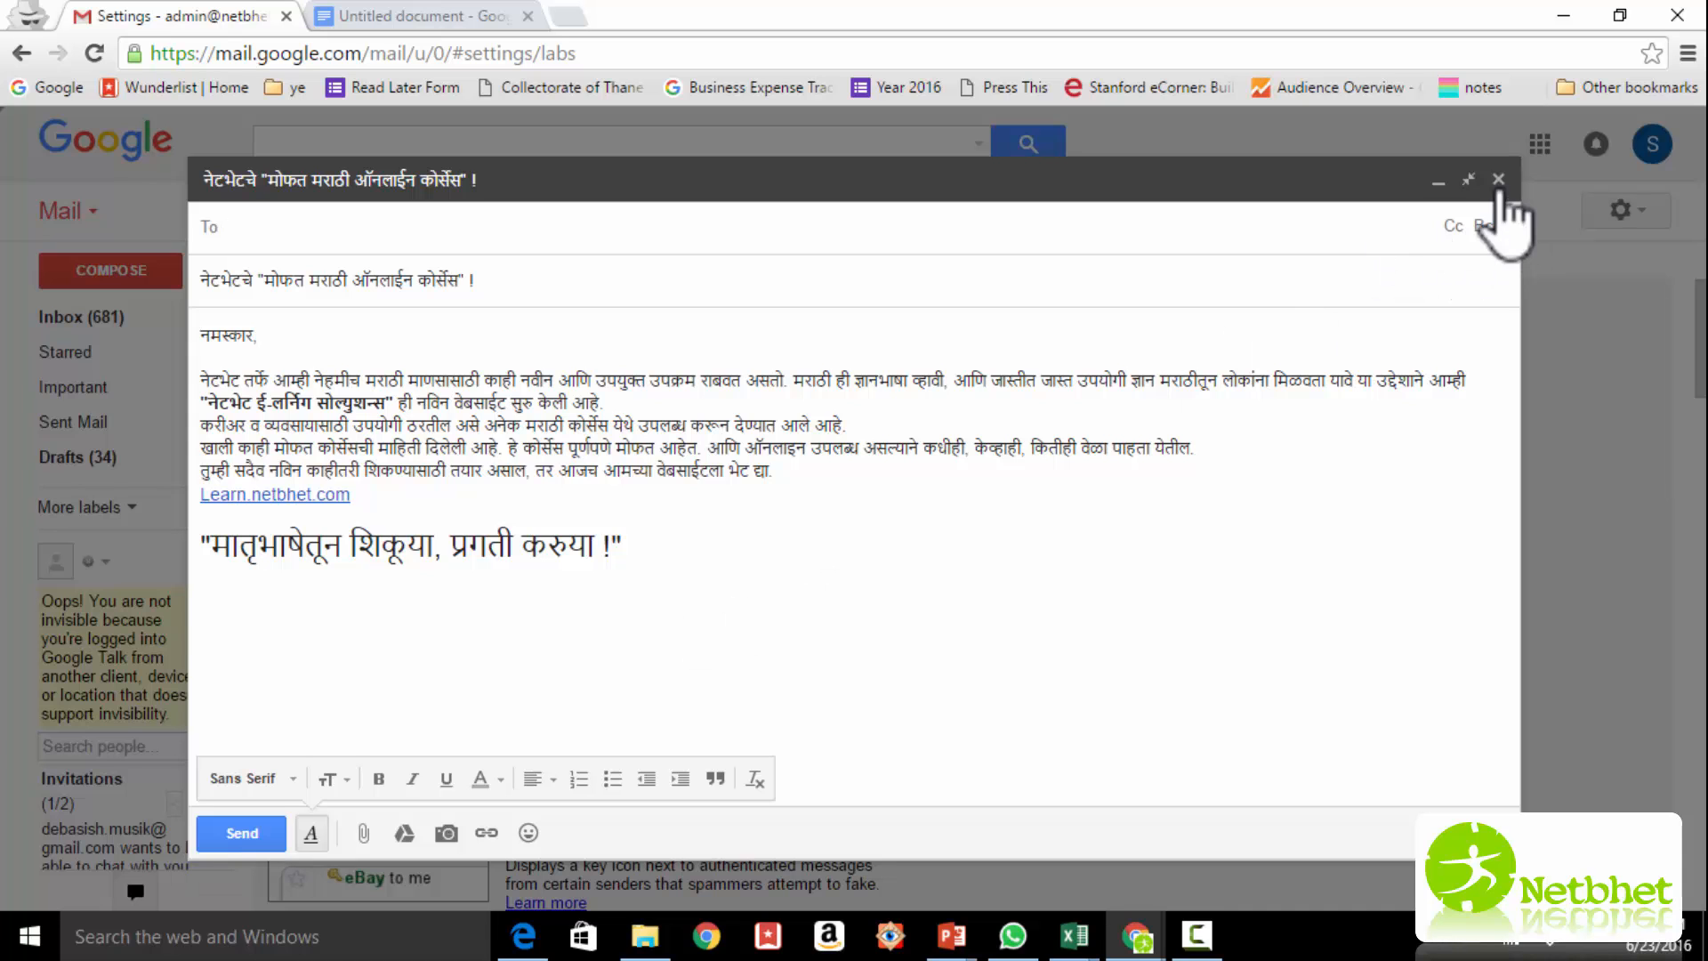
pyautogui.click(1499, 180)
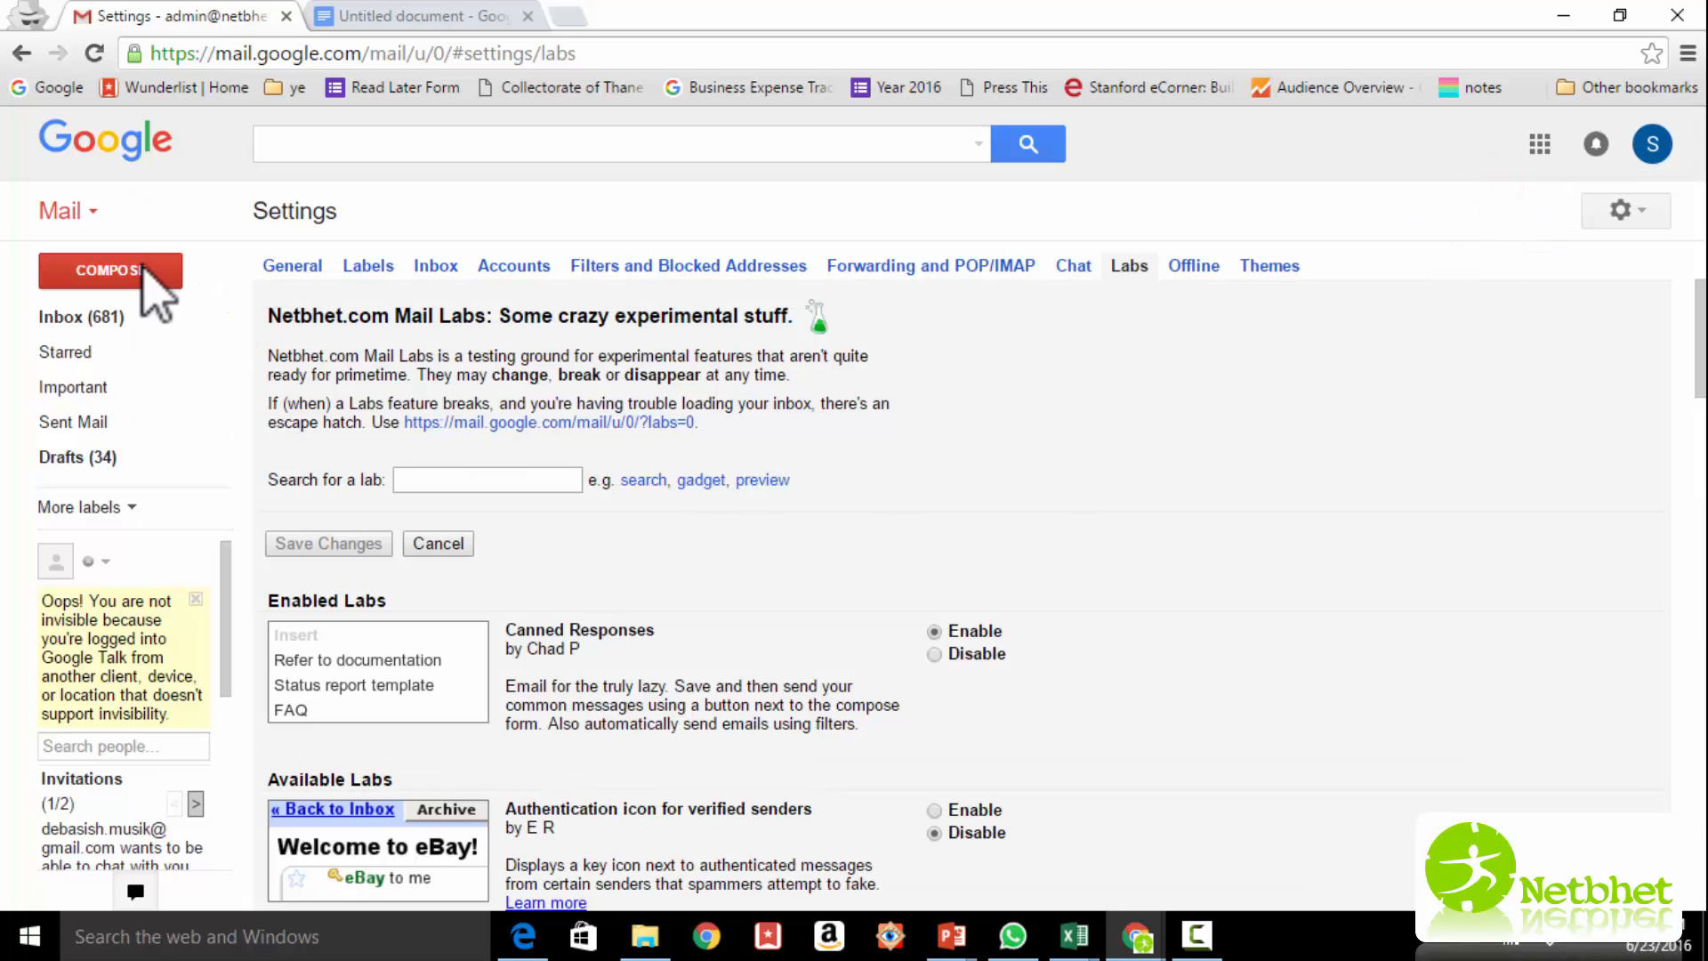
# Step: Start another blank email and review the canned response options for inserting, saving and deleting
pyautogui.click(142, 271)
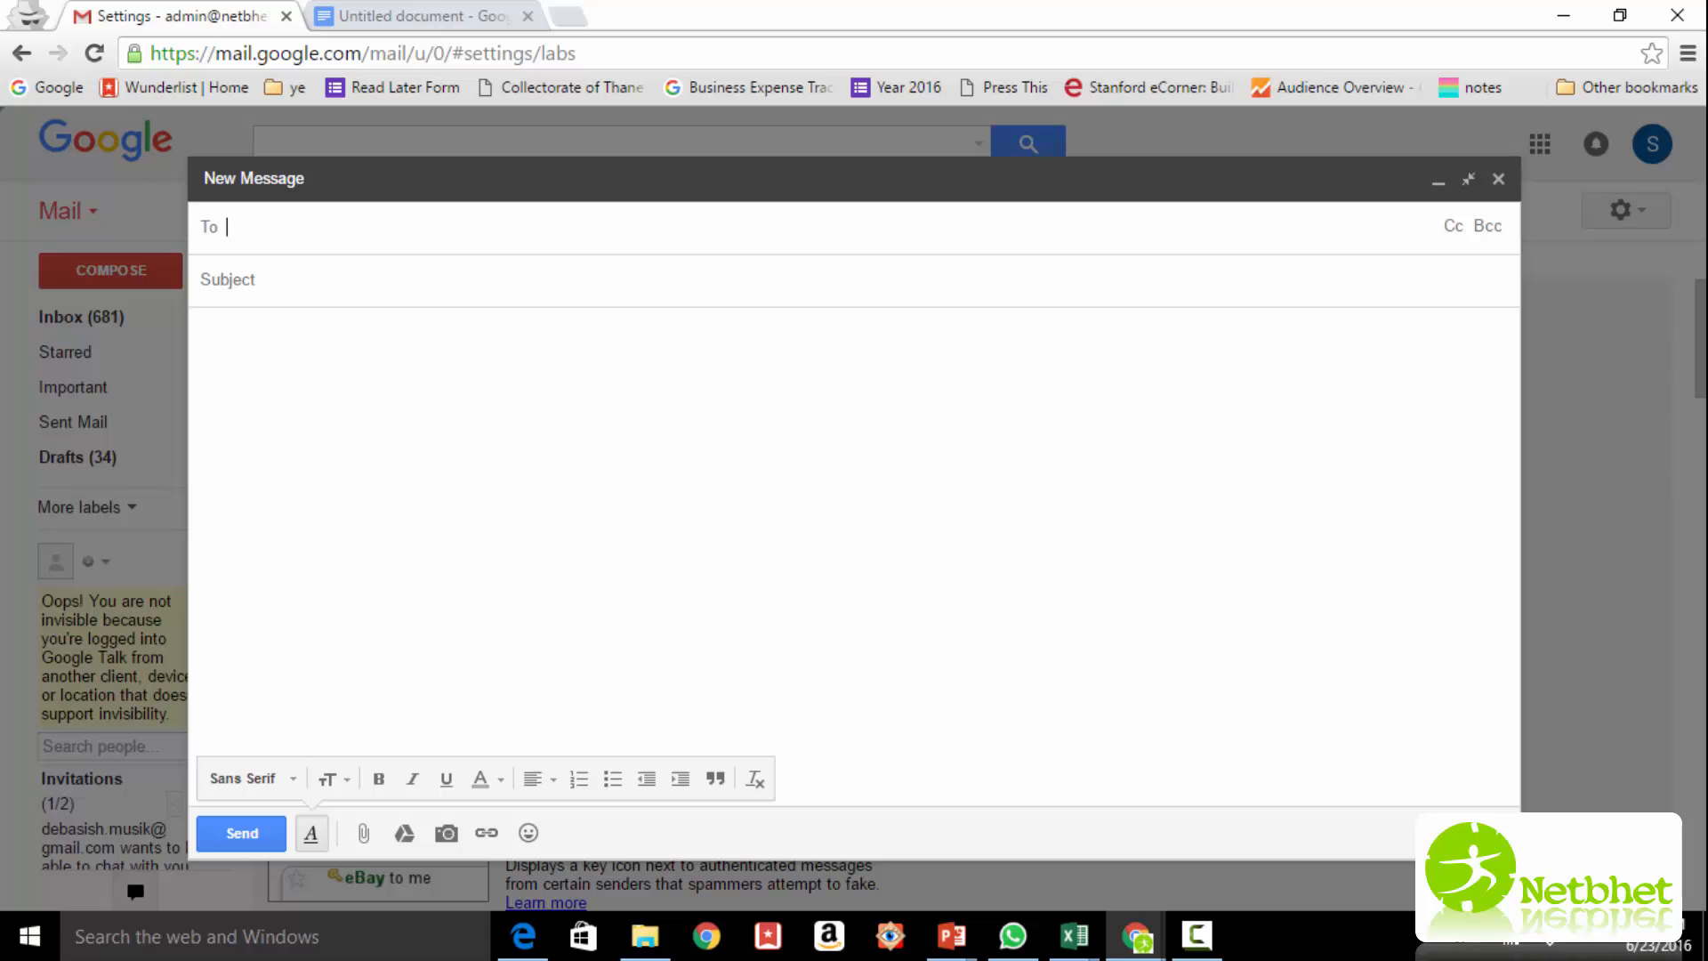
pyautogui.click(1503, 833)
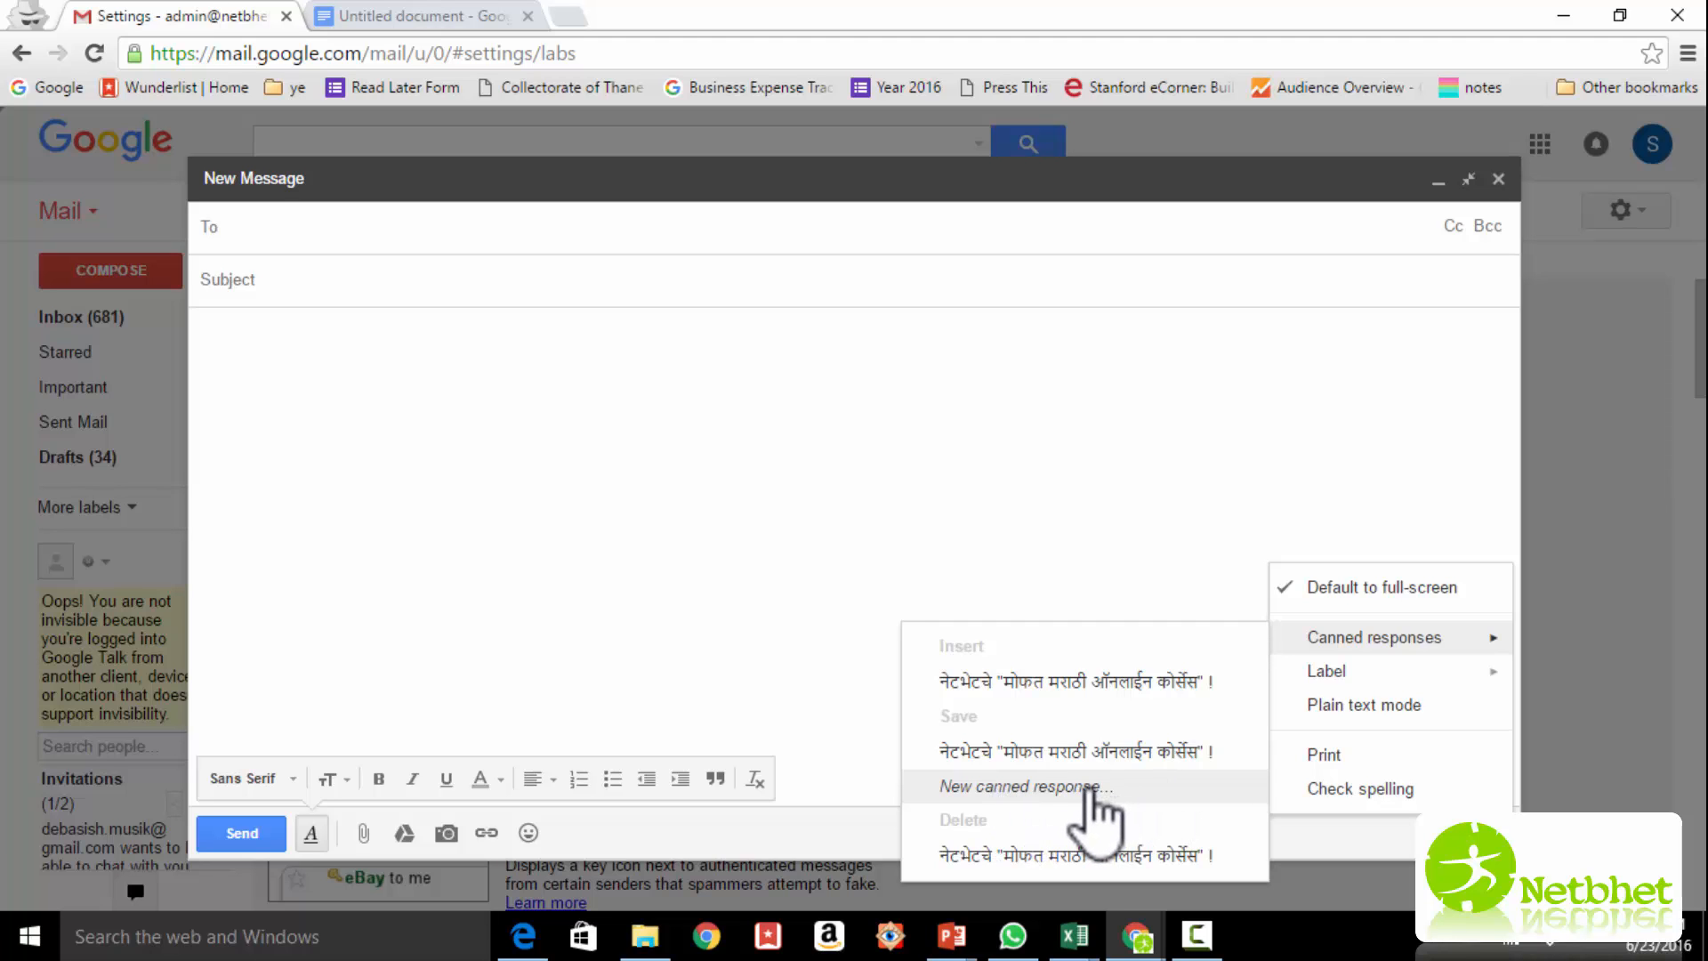
pyautogui.click(1071, 450)
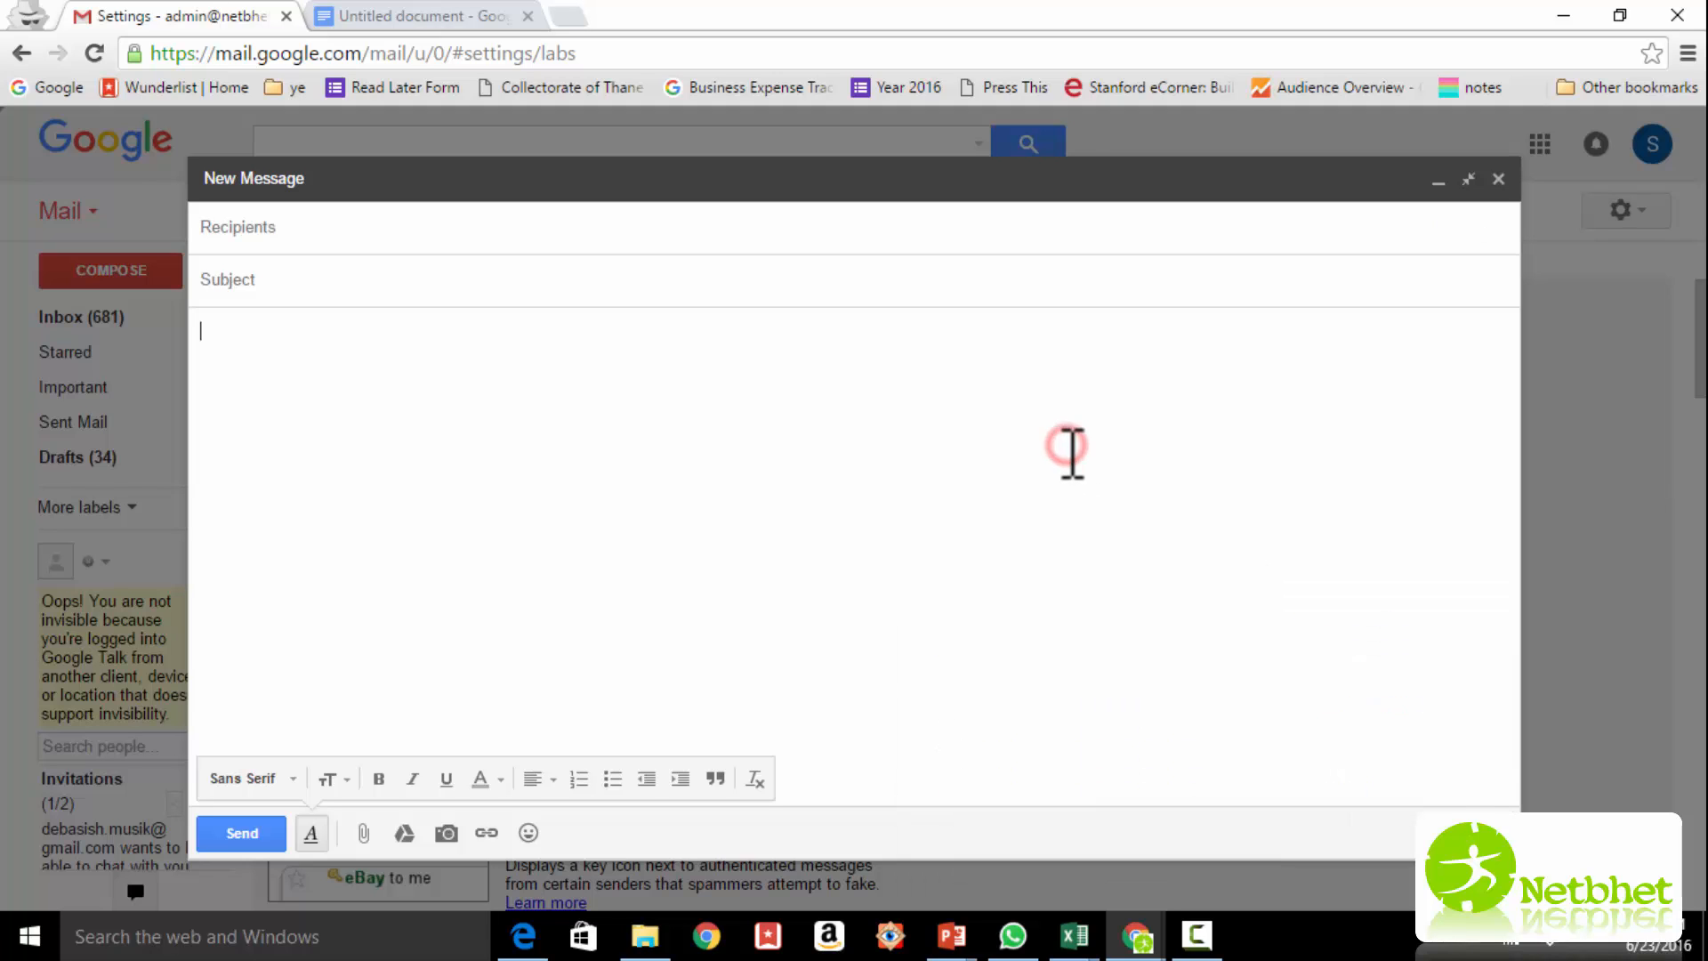